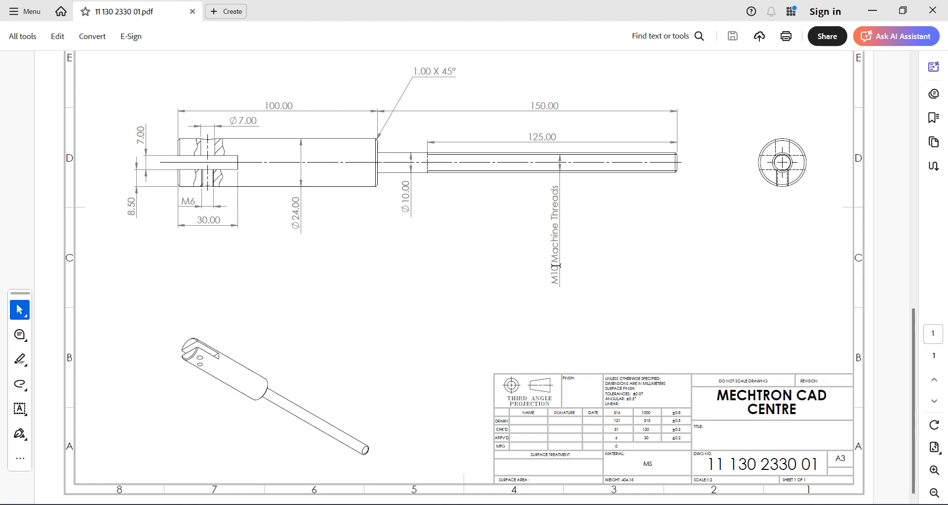
Step: Check the M10 thread callout on the shaft drawing, then bring up the empty Part4 in Solid Edge
drag(555, 267, 556, 289)
click(643, 242)
click(656, 475)
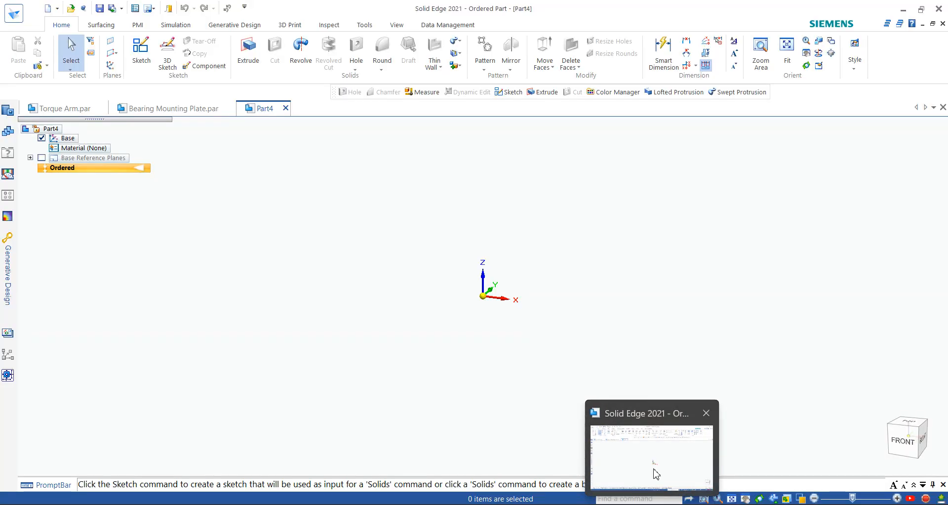
Step: Display Part4's base reference planes in the isometric Home view, then return to the PDF drawing
click(41, 158)
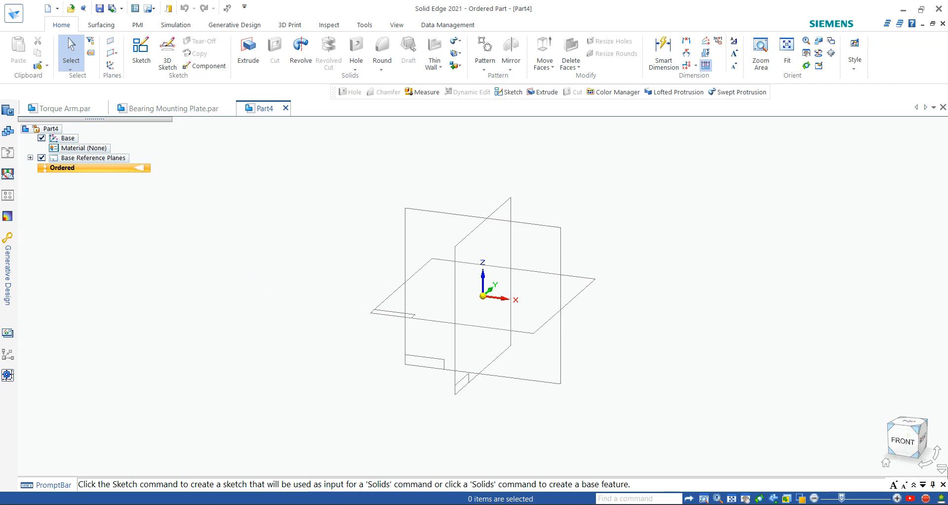
click(885, 462)
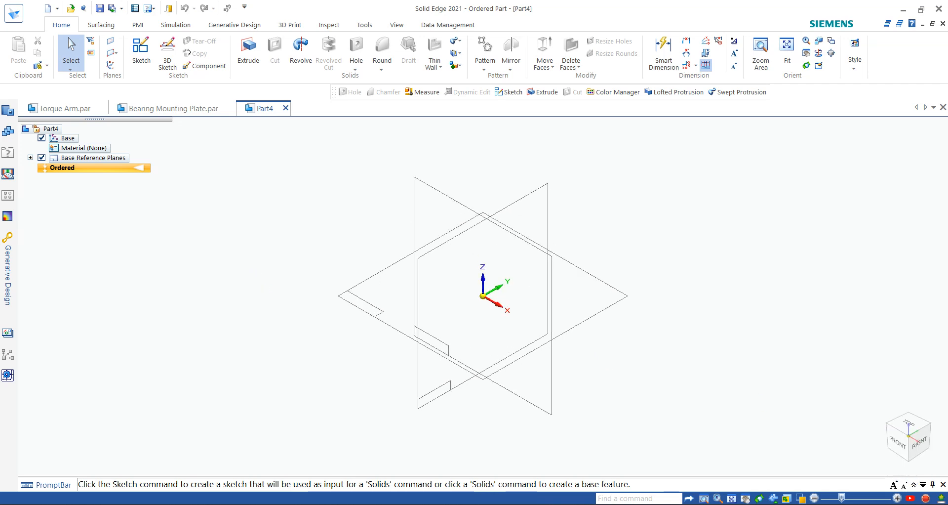
click(649, 504)
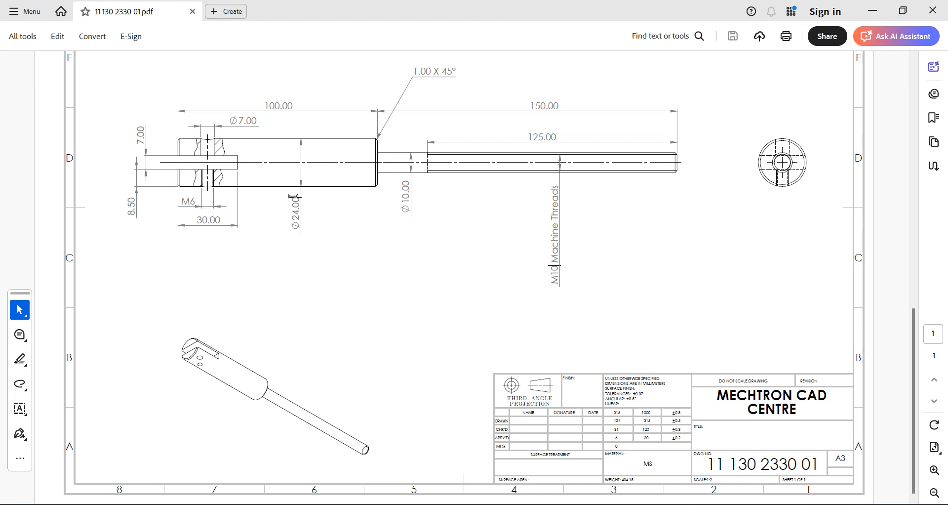
Step: Read the Ø24.00 diameter of the thick section on the drawing, then go back to Part4
drag(294, 198, 294, 226)
click(436, 380)
drag(296, 202, 295, 226)
click(379, 343)
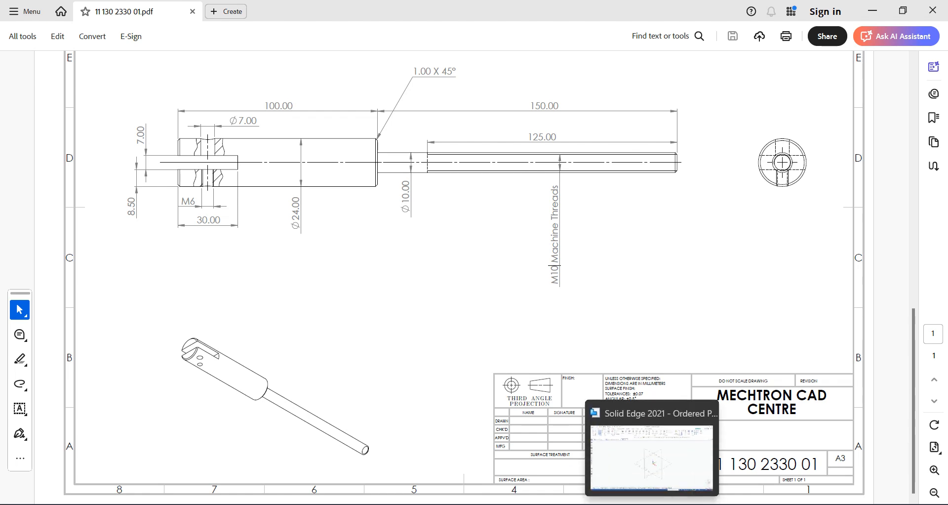
click(656, 461)
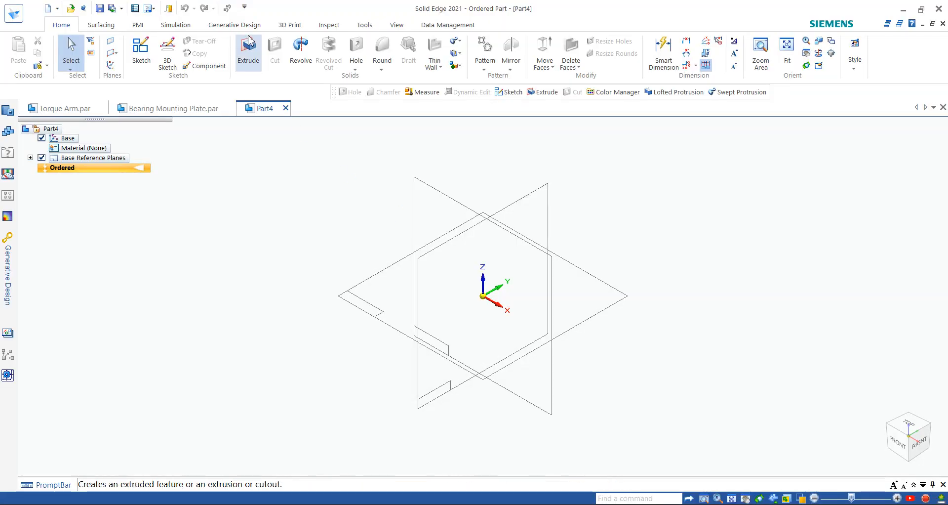
Step: Start an extrusion on the Right plane with a Ø24 mm circle centred at the origin
click(250, 42)
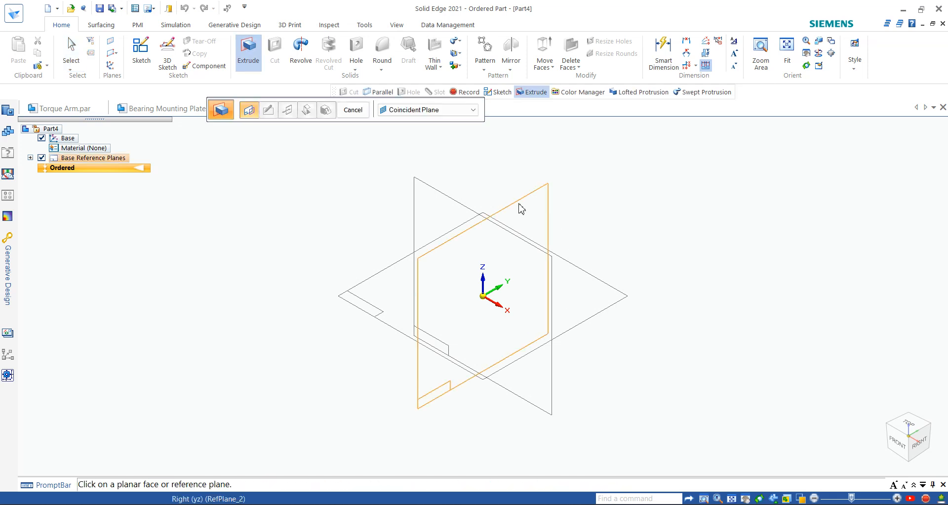
click(522, 208)
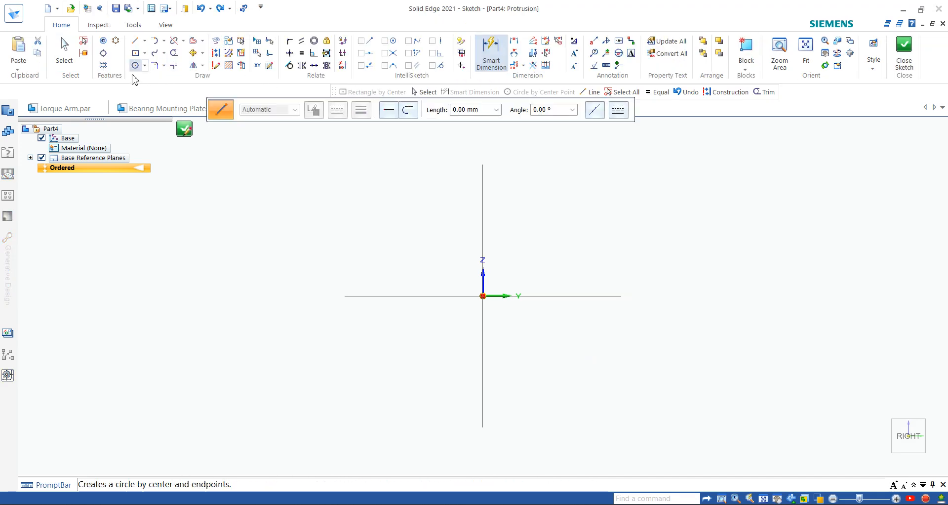
click(135, 66)
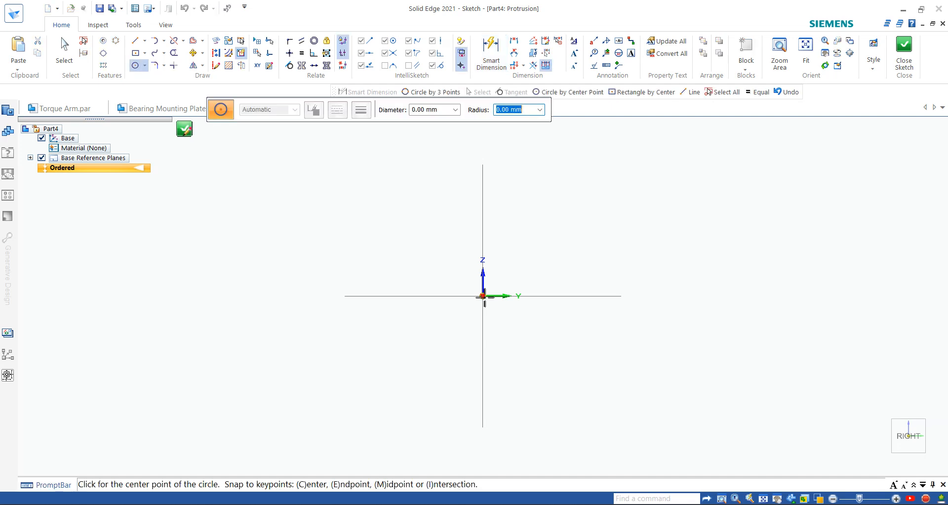
click(483, 296)
click(533, 228)
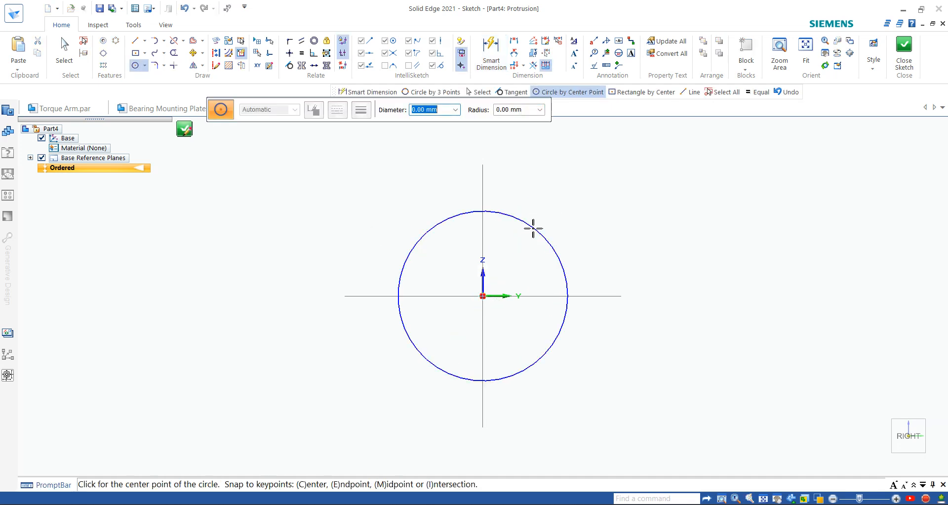
click(491, 52)
click(547, 238)
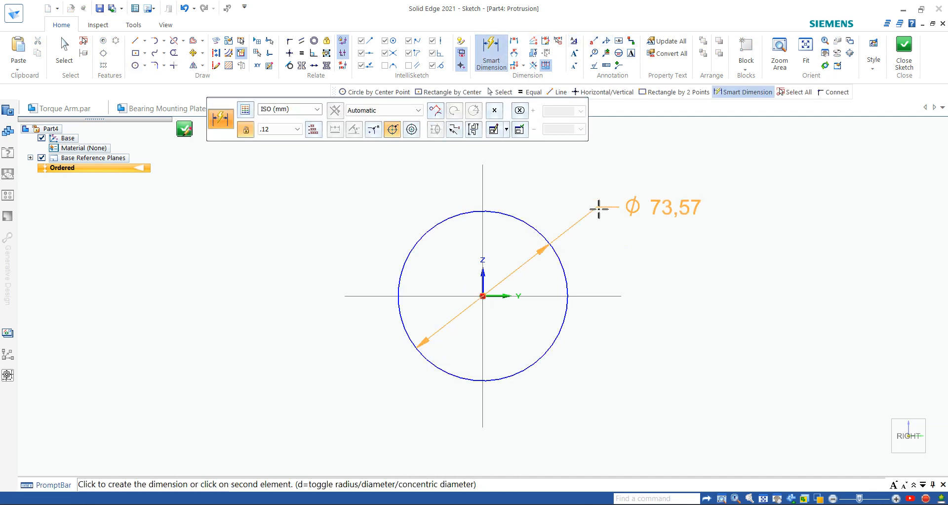
click(599, 208)
text(24)
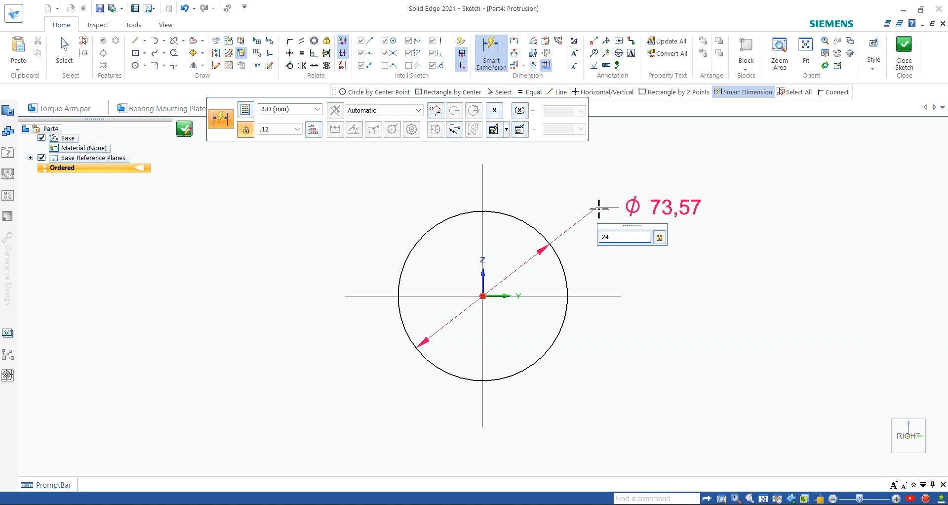
key(Return)
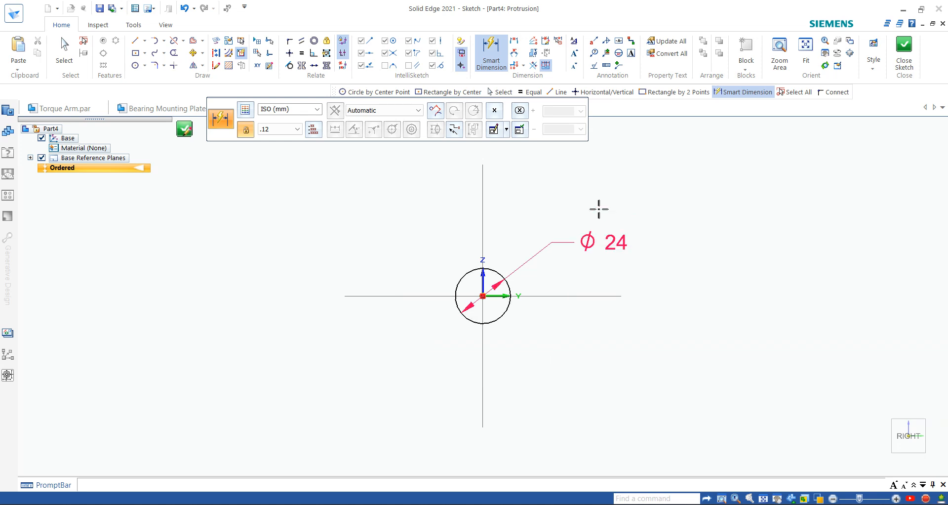
Step: Extrude the circle 250 mm to finish Protrusion 1, then bring up the PDF drawing
click(904, 55)
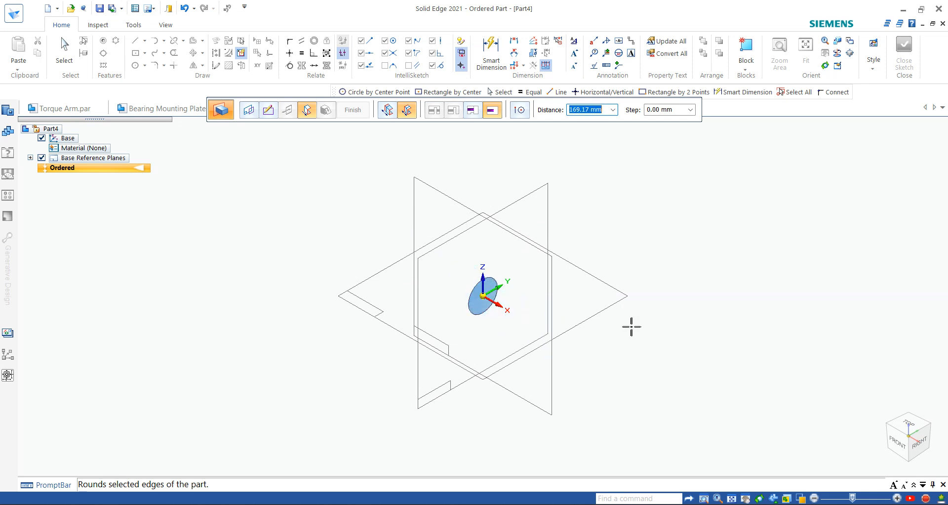
text(250)
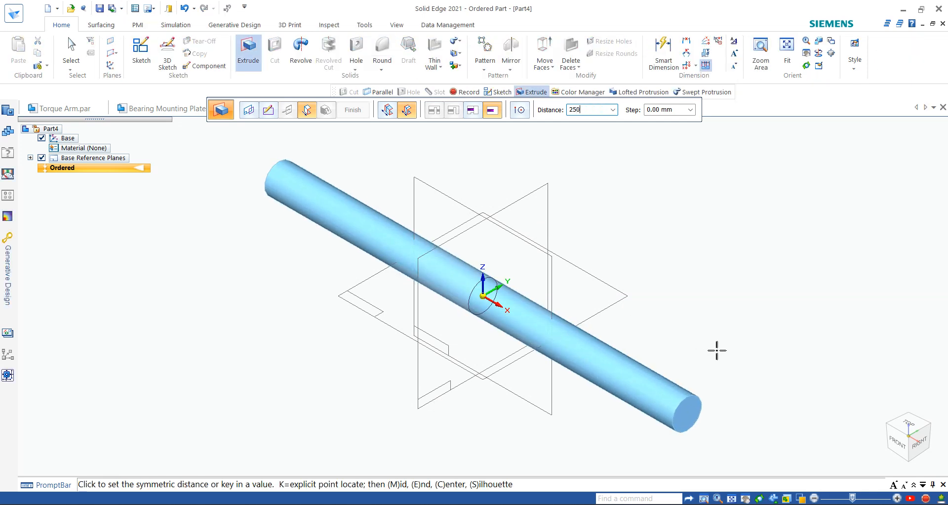
key(Return)
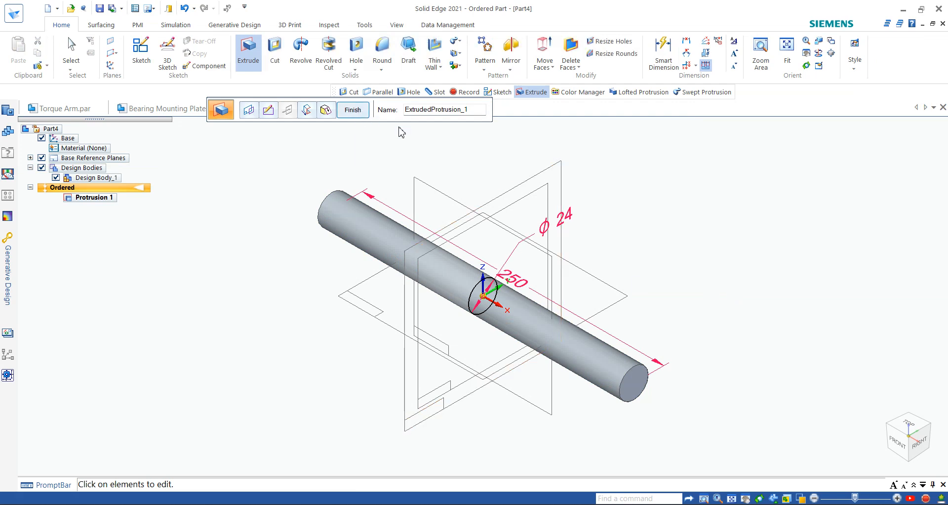
click(352, 110)
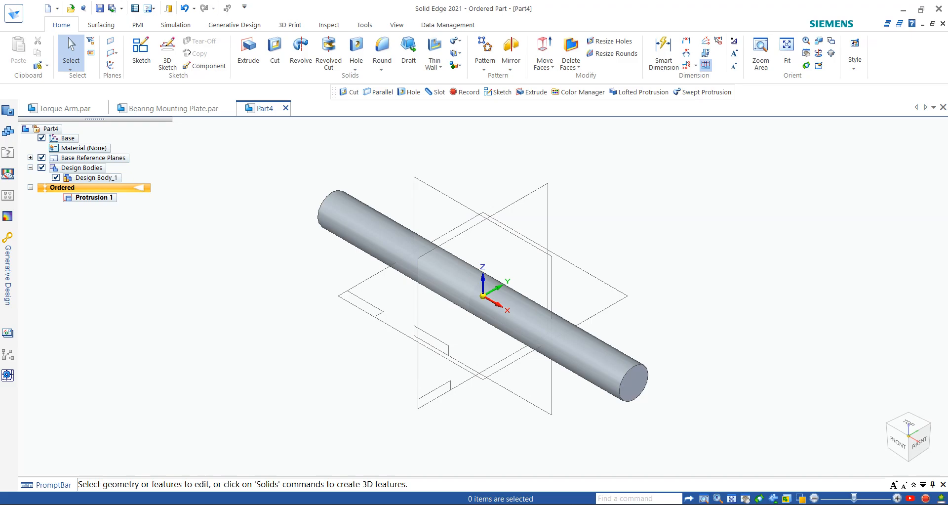
mouse_move(679, 503)
click(642, 443)
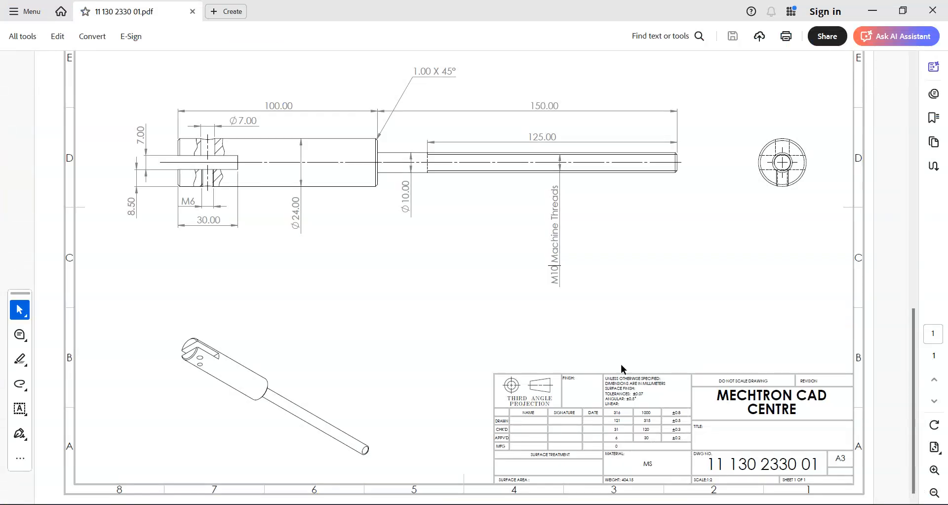
Step: Read the M10 thread callout and the Ø10.00 thin-end diameter on the drawing
double_click(552, 267)
click(673, 252)
drag(561, 278, 566, 263)
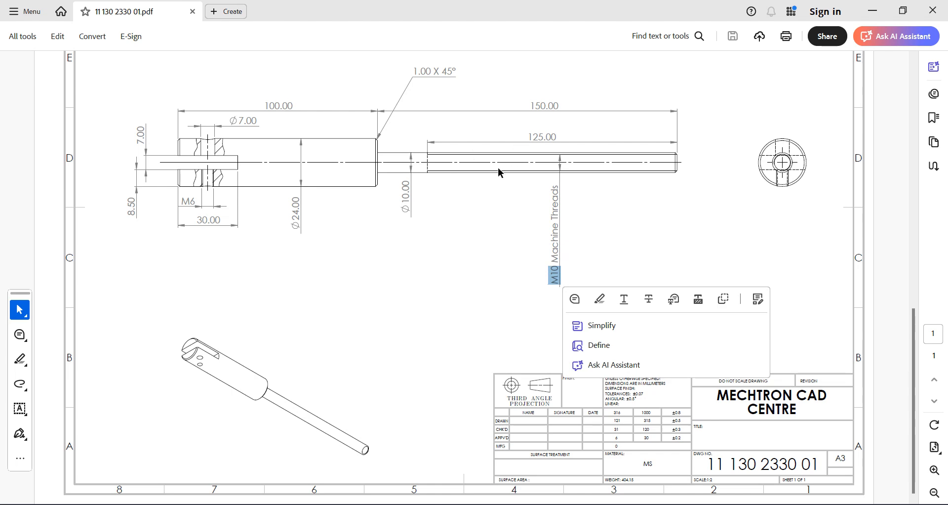
click(427, 203)
double_click(403, 182)
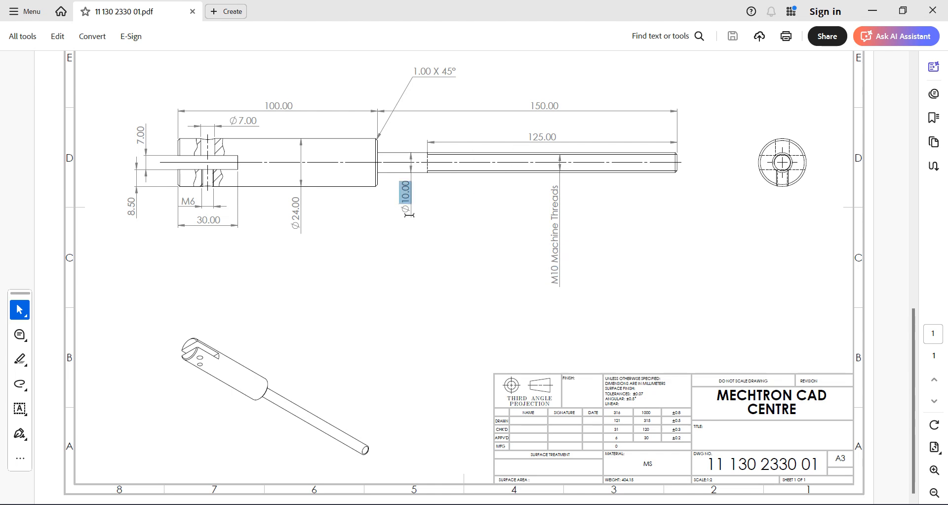
click(457, 206)
double_click(552, 269)
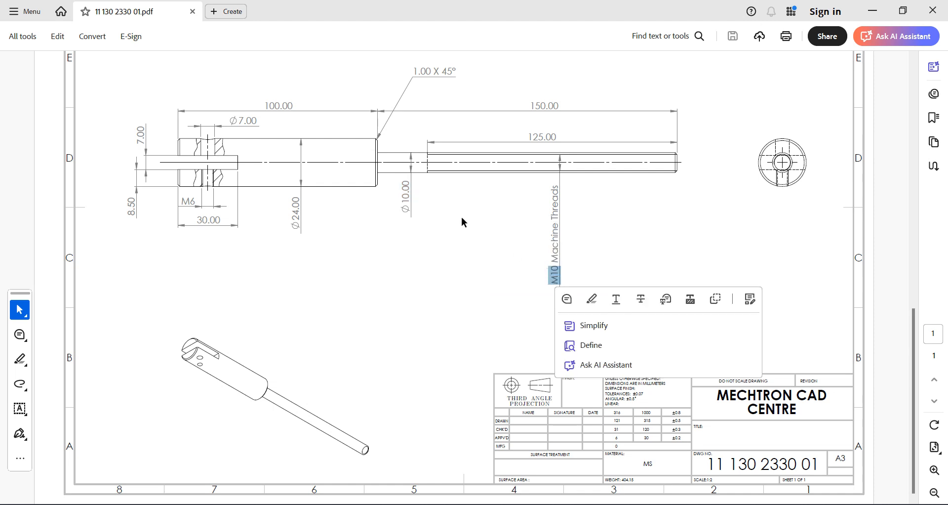
click(434, 169)
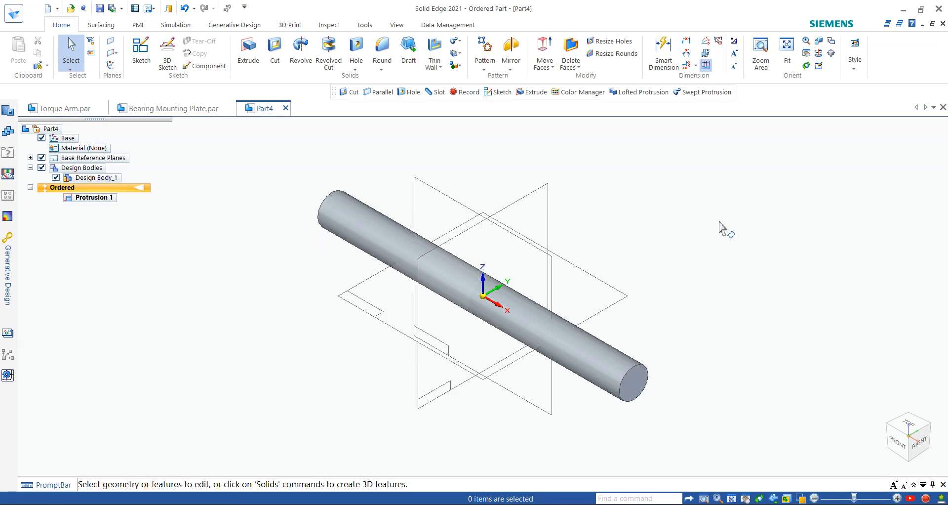
Step: Start a cut on the cylinder's end face with a Ø10 mm circle centred at the origin
click(275, 52)
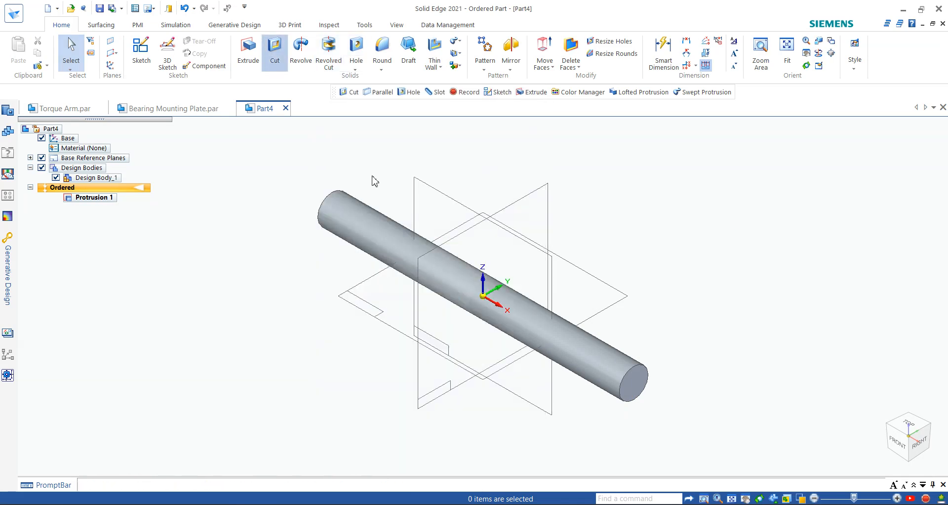
click(636, 383)
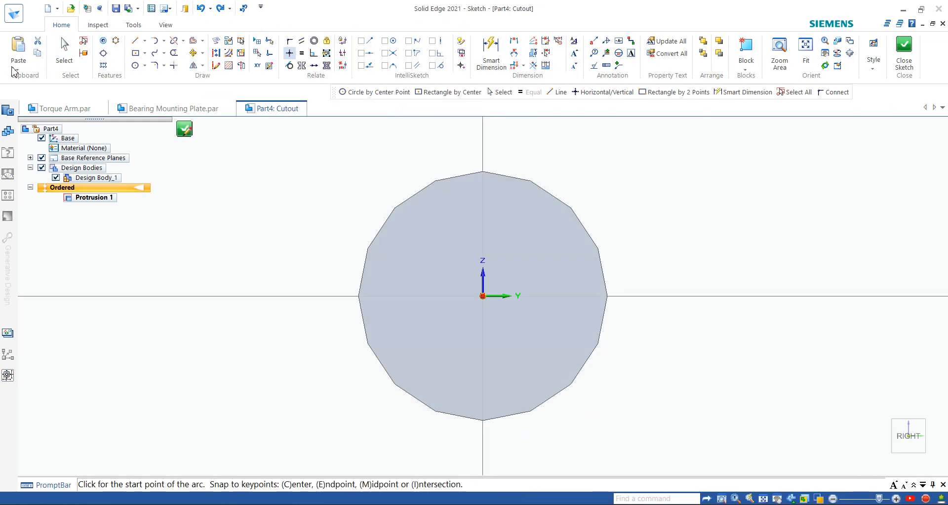
click(134, 66)
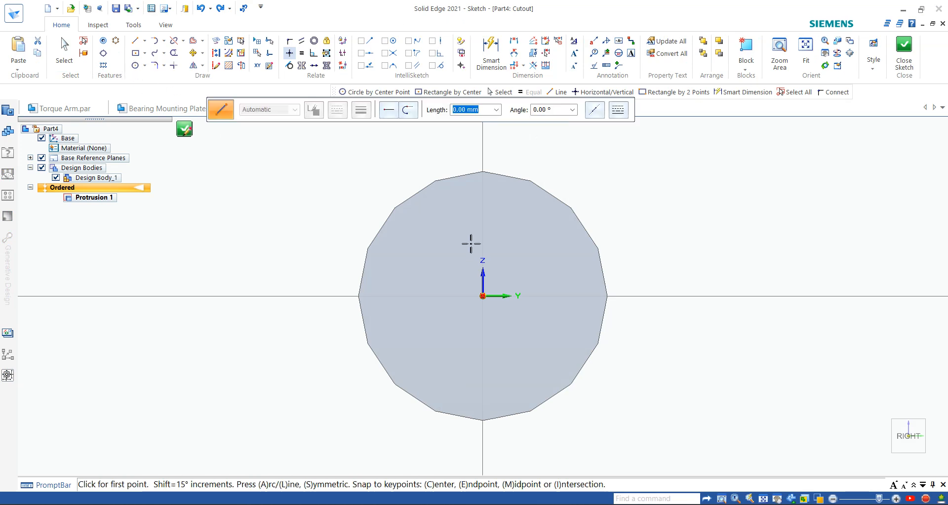
click(483, 296)
click(526, 249)
click(491, 51)
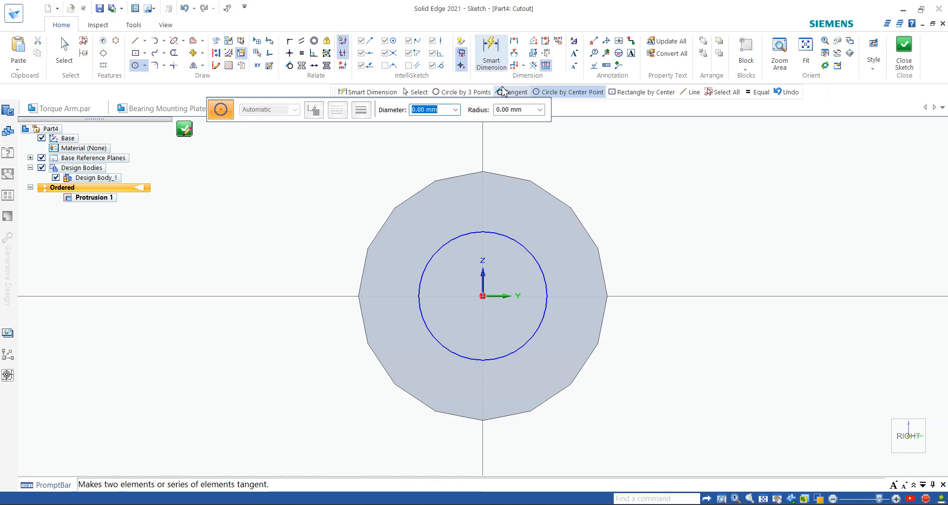
click(536, 262)
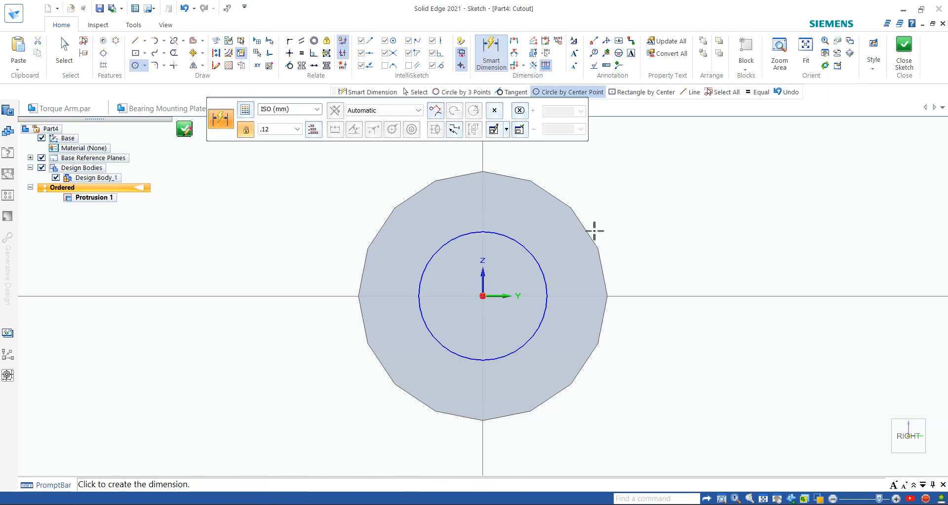
click(623, 209)
text(10)
key(Return)
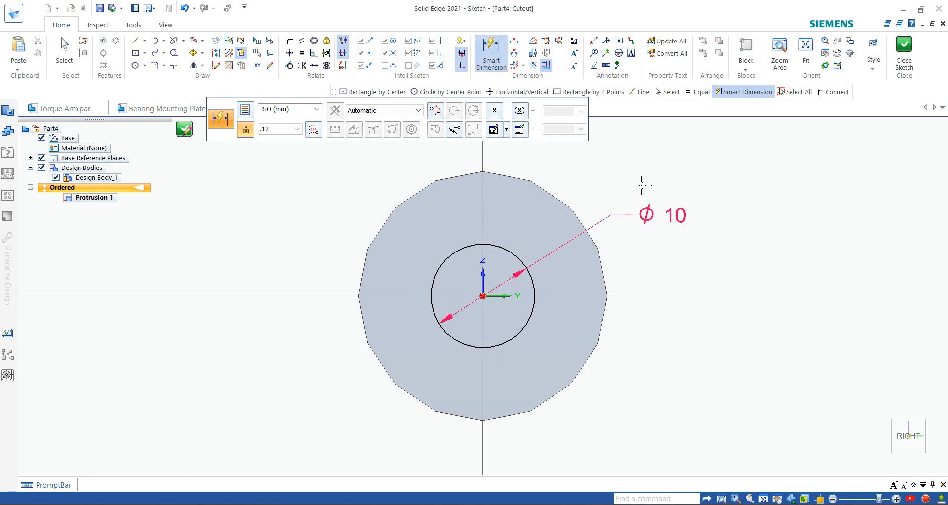
Step: Close the profile, choose a finite cut depth, and check the 150.00 length on the drawing
click(904, 55)
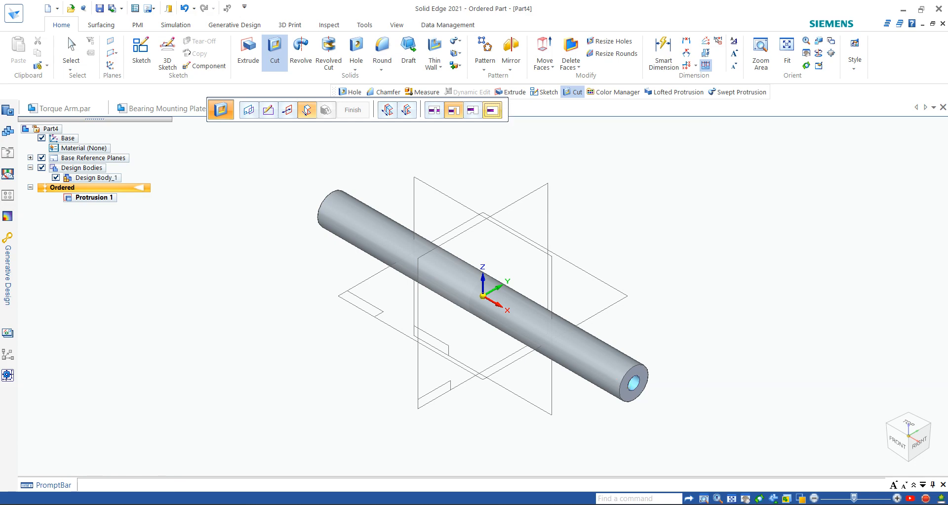
click(496, 113)
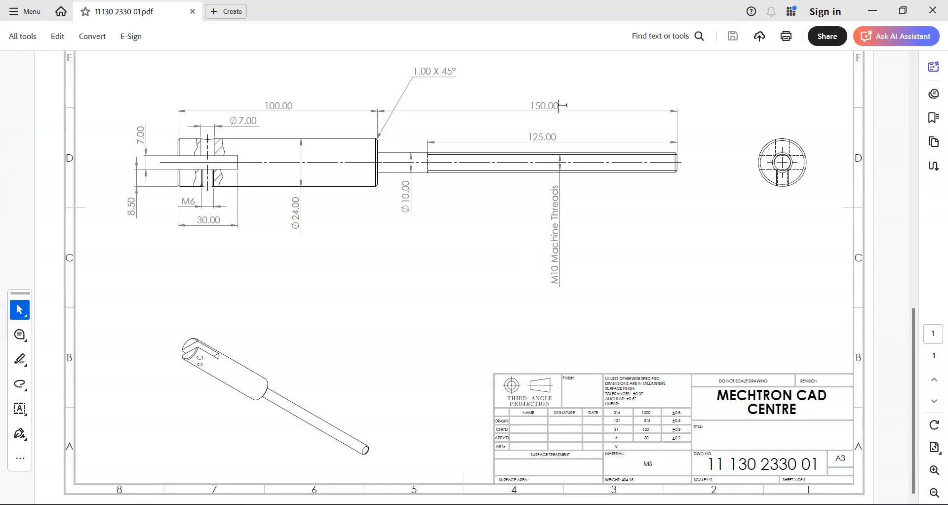
drag(560, 105, 524, 106)
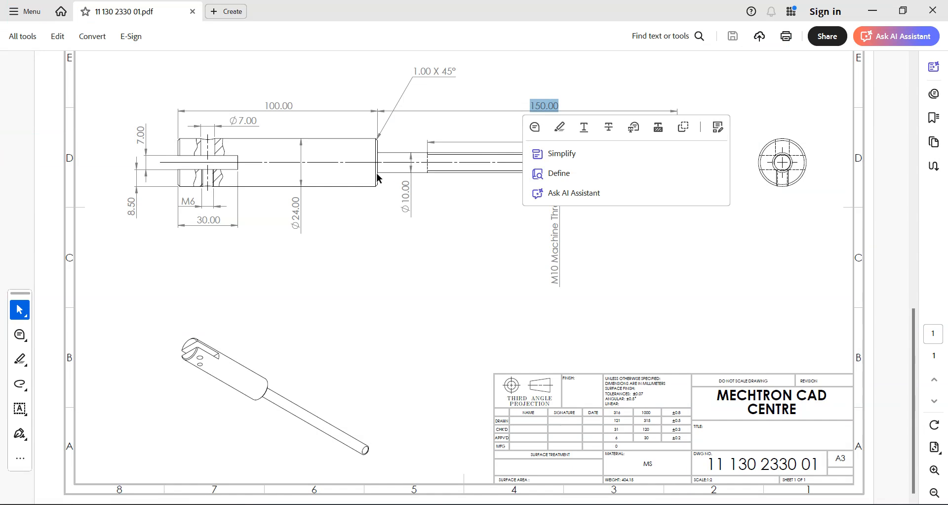
click(391, 265)
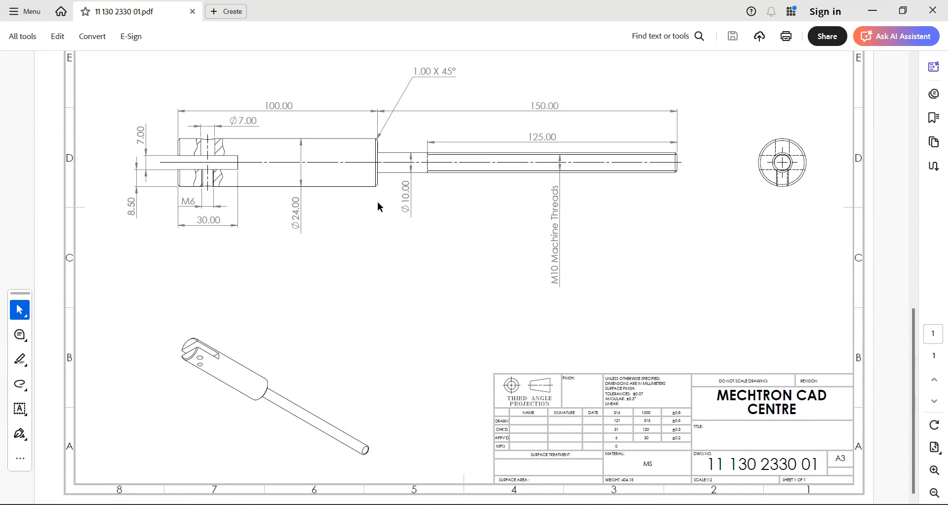
click(646, 504)
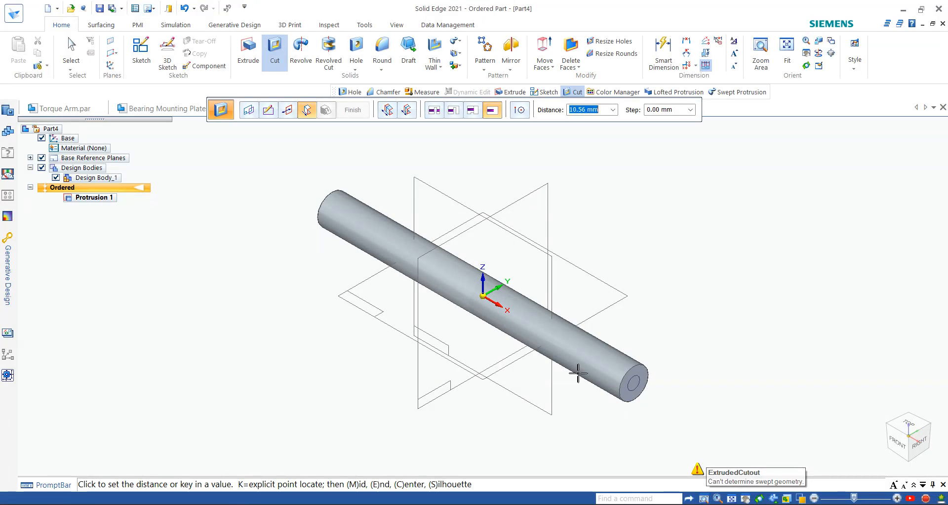
Step: Cut 150 mm deep outside the Ø10 circle toward the far end, completing Cutout 1
text(1)
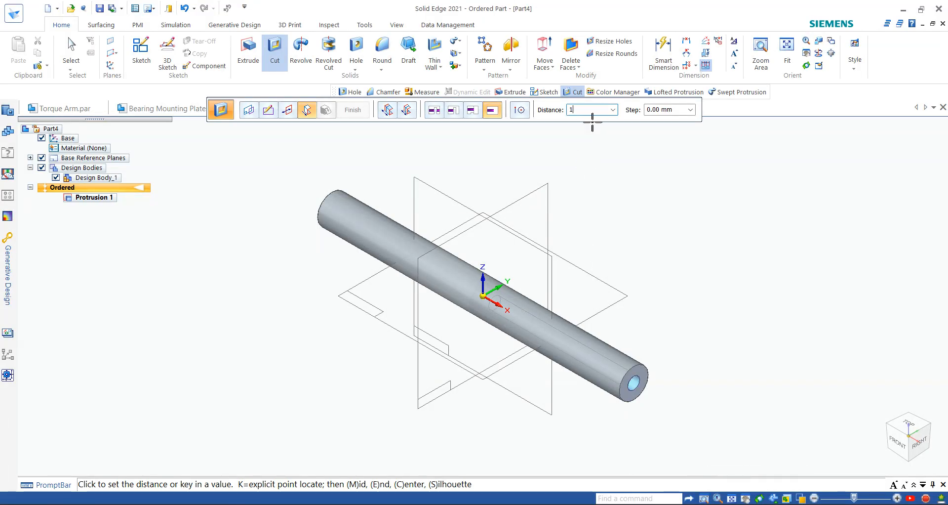
text(50)
key(Tab)
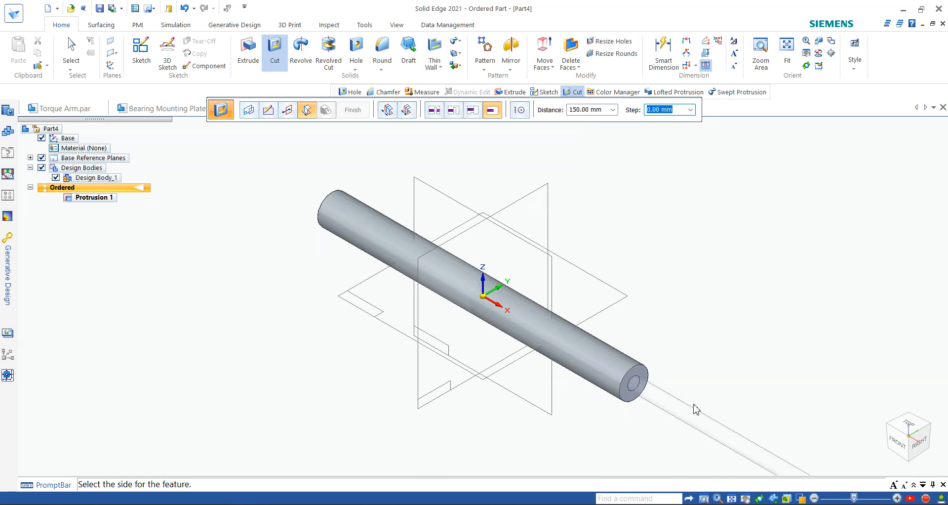
scroll(694, 405, down, 2)
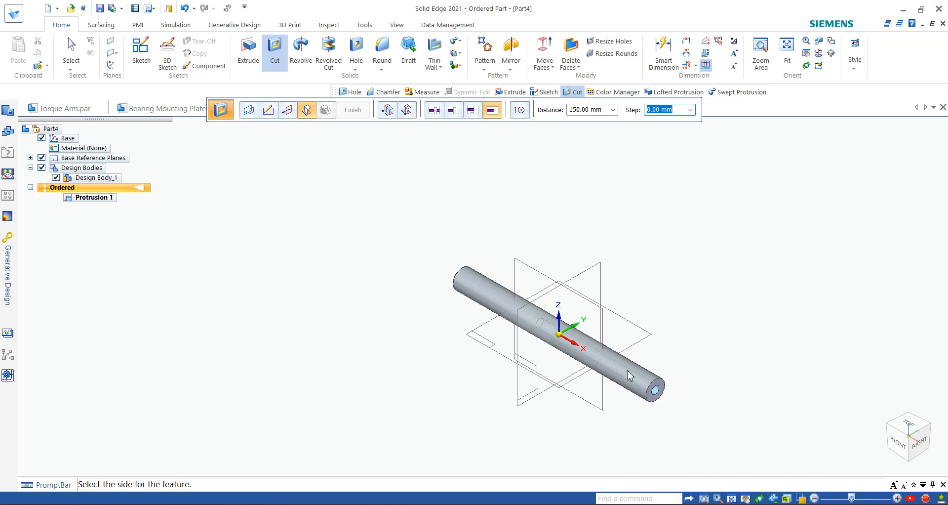
scroll(628, 373, up, 3)
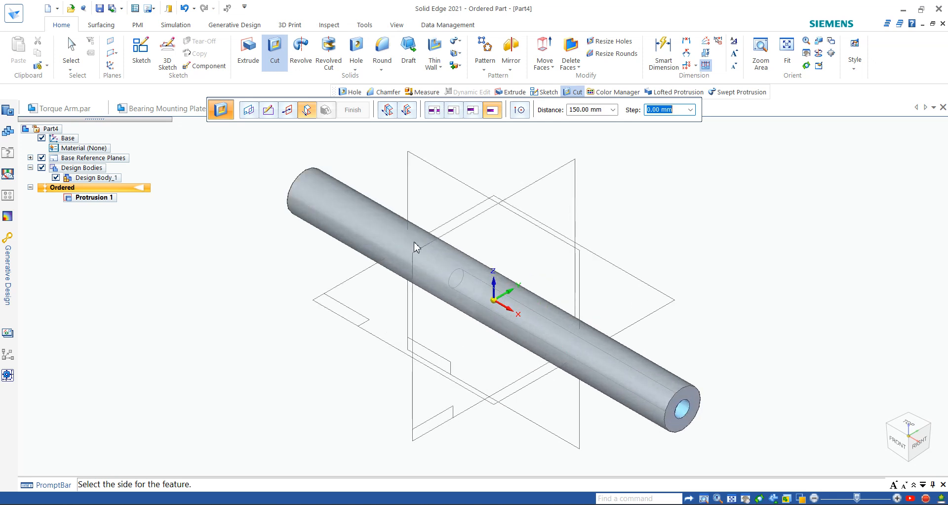
click(289, 116)
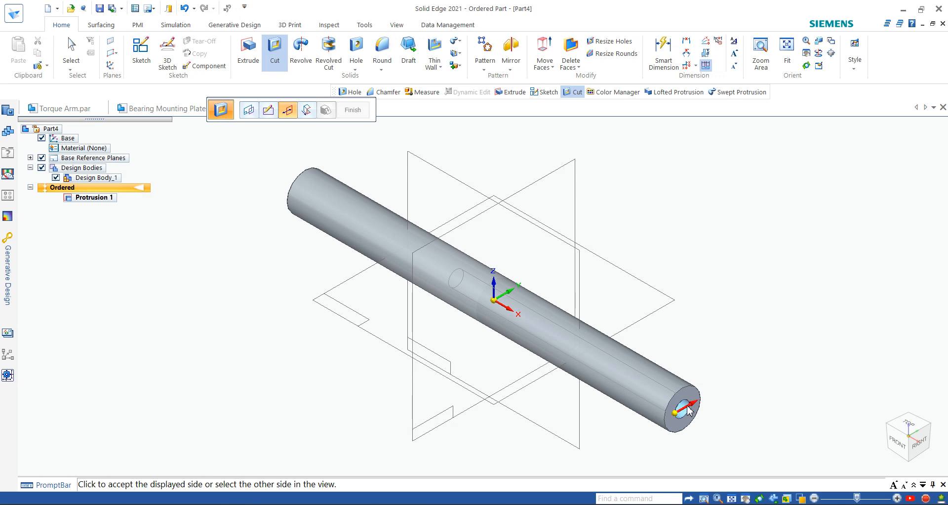
click(666, 431)
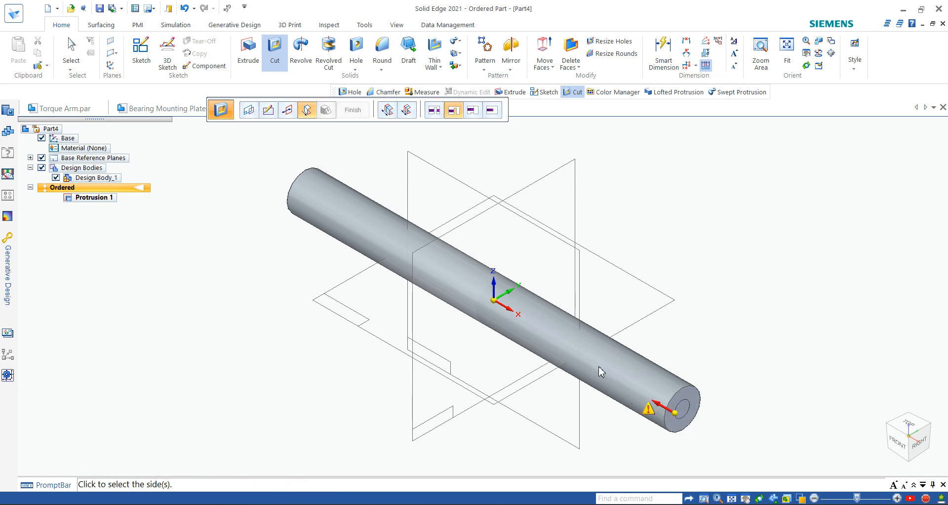
click(494, 111)
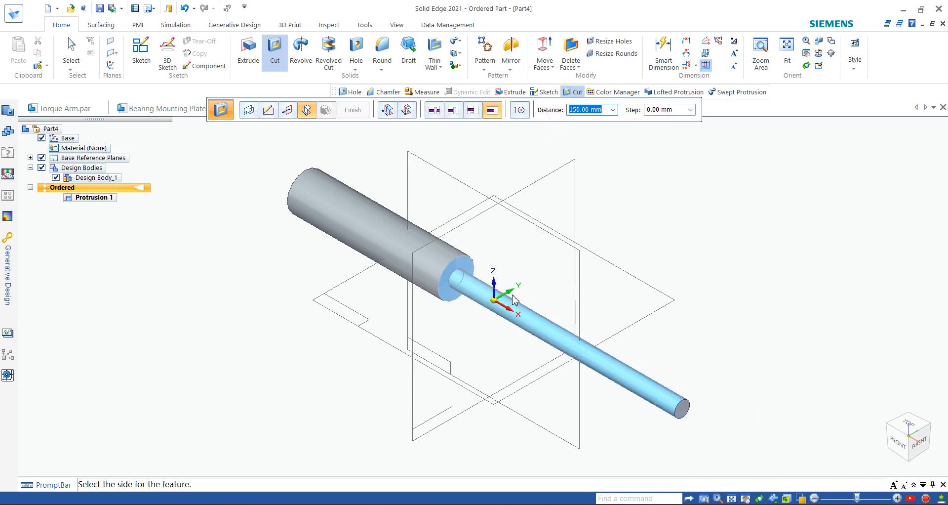
click(497, 255)
right_click(495, 252)
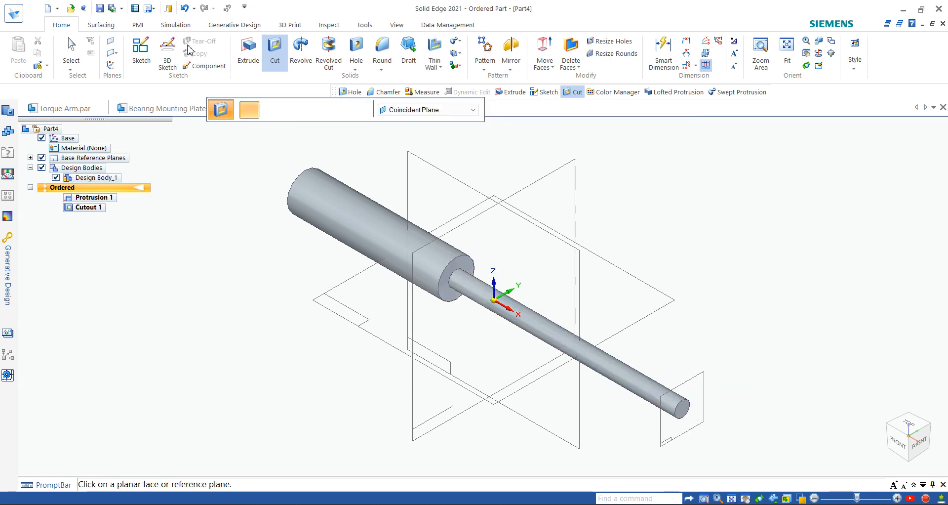
click(356, 114)
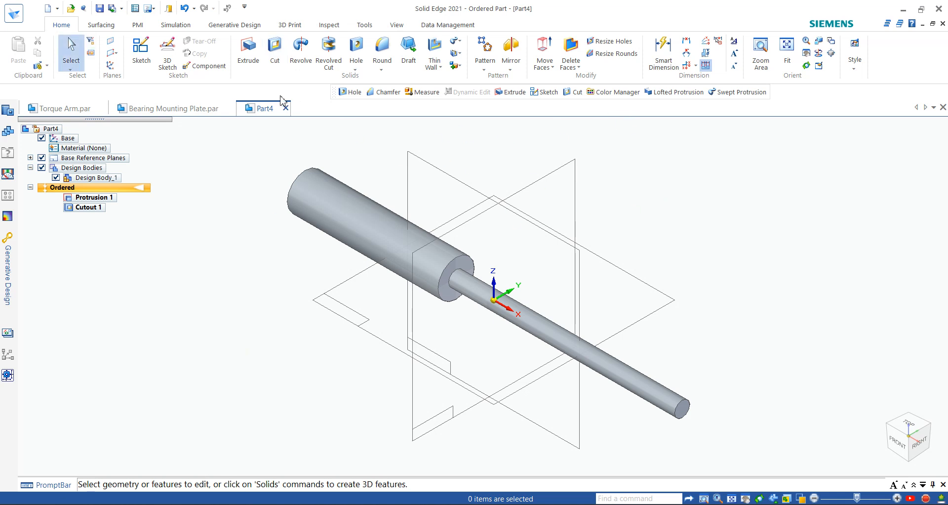
Step: Edit Cutout 1's definition, reconfirm its cut side and finish, then switch to the PDF
click(87, 208)
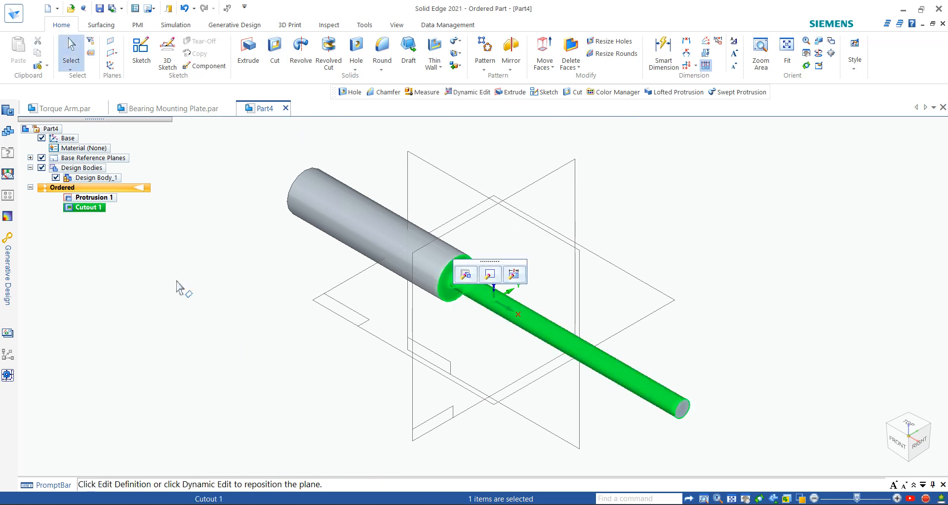
click(227, 321)
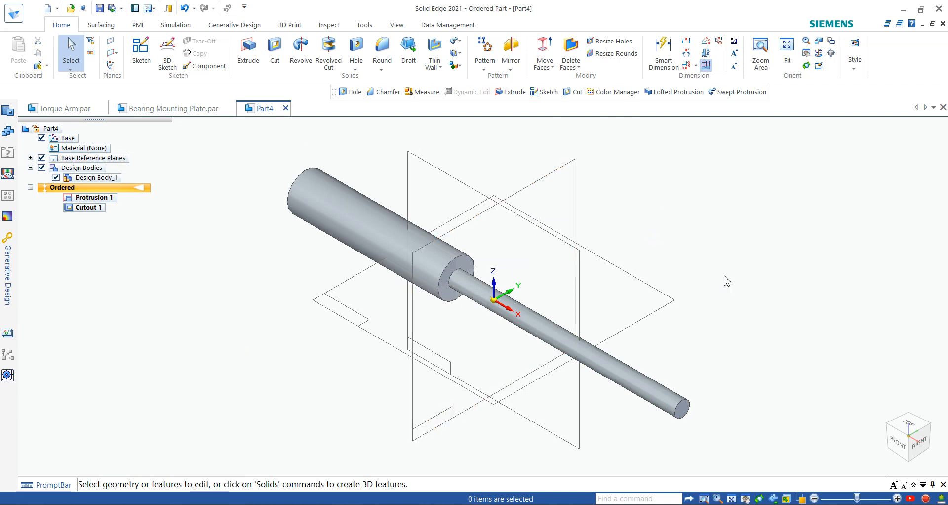
click(101, 208)
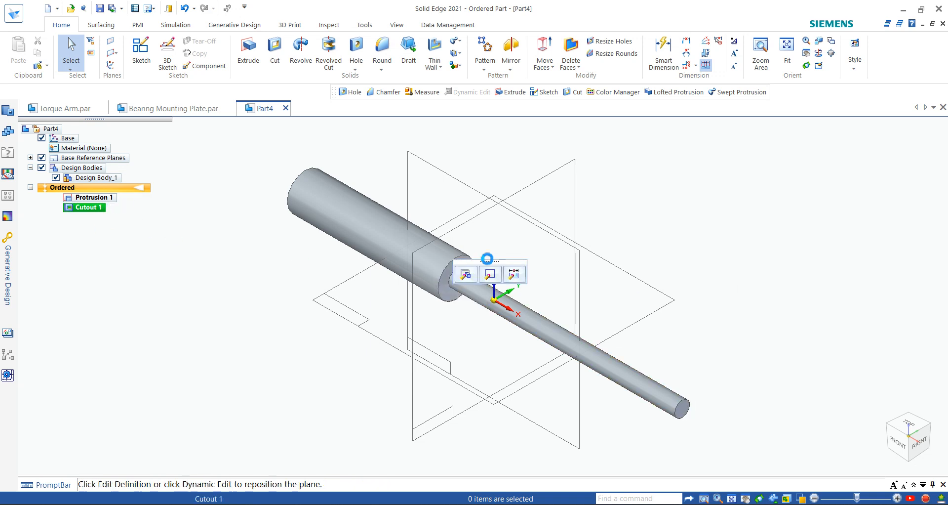
click(471, 280)
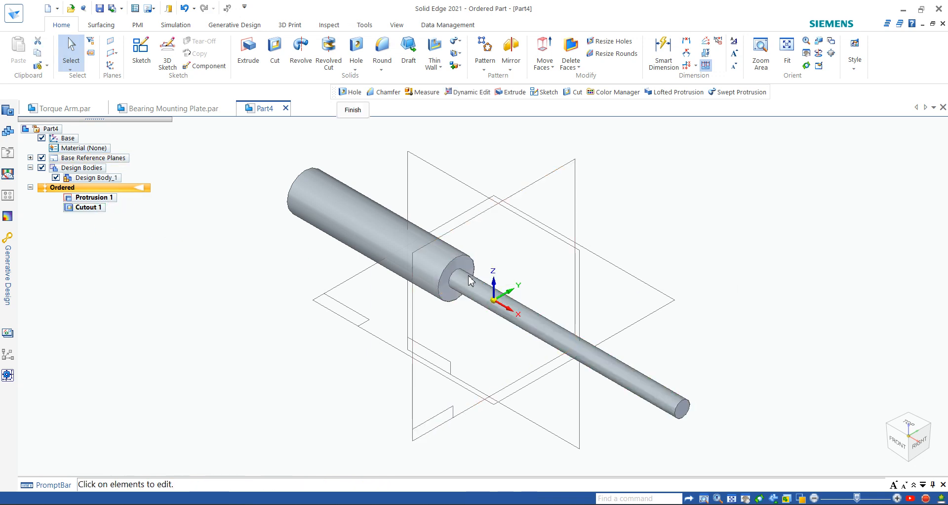
click(287, 109)
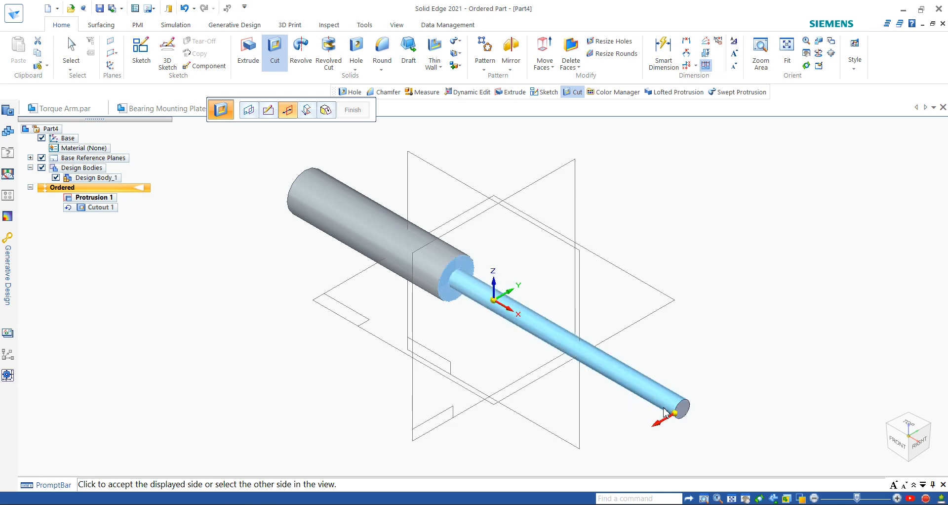
click(666, 412)
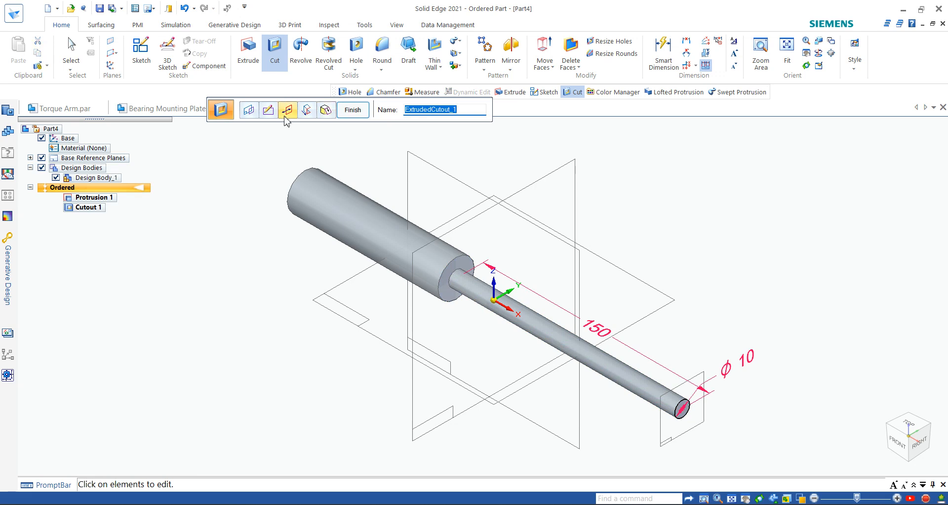
click(351, 110)
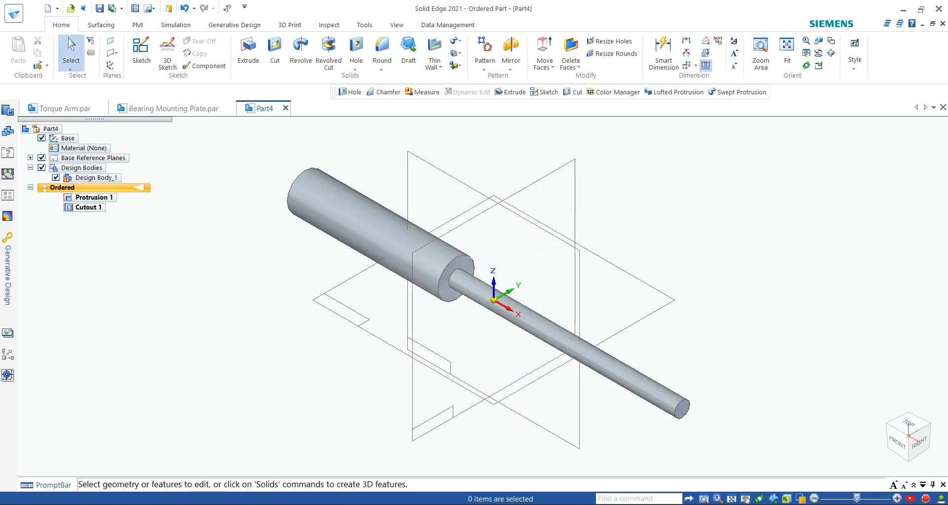
click(679, 504)
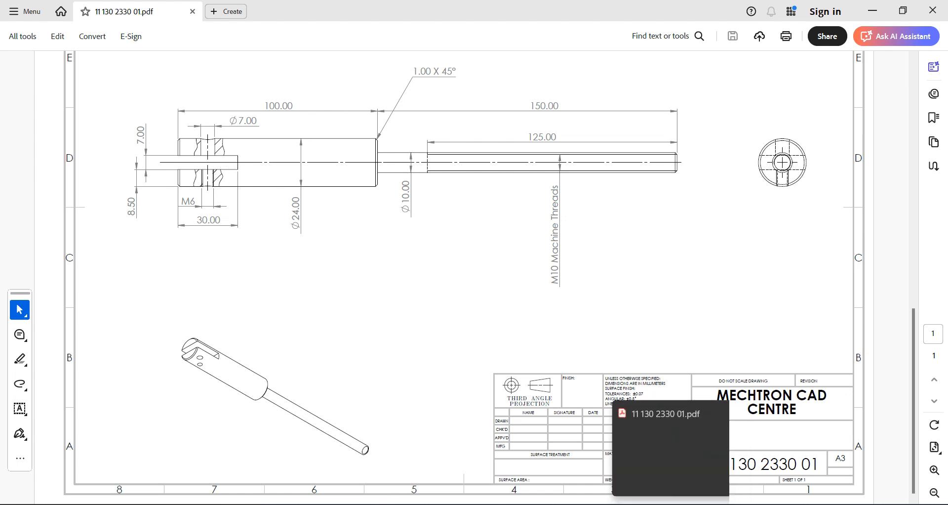
Step: Return from the drawing to the stepped Ø24/Ø10 shaft in Solid Edge
click(655, 503)
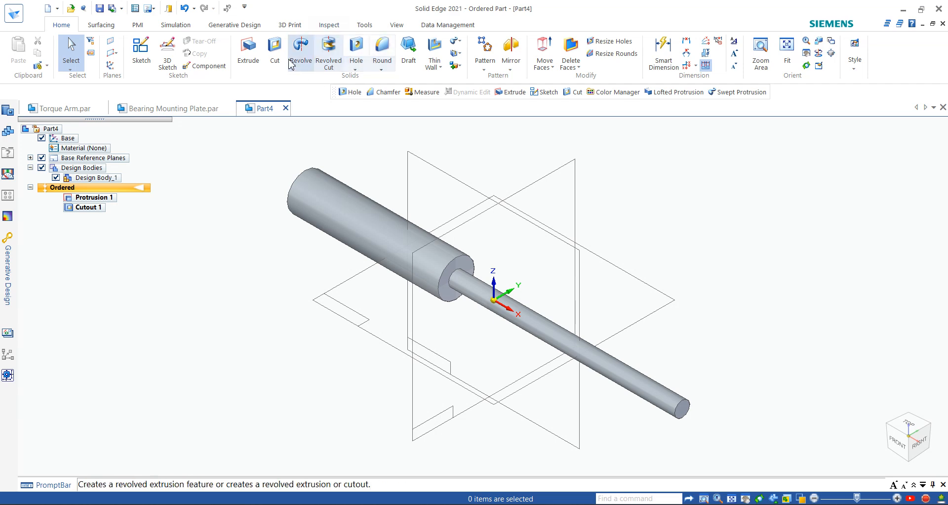
Step: Start a cut on the top plane and draw a slot rectangle at the shaft's left end
click(359, 311)
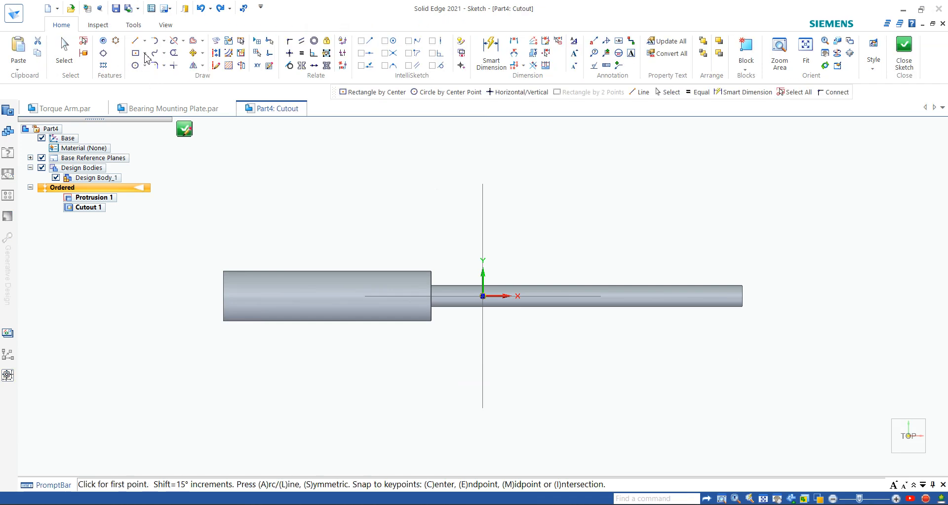
click(145, 53)
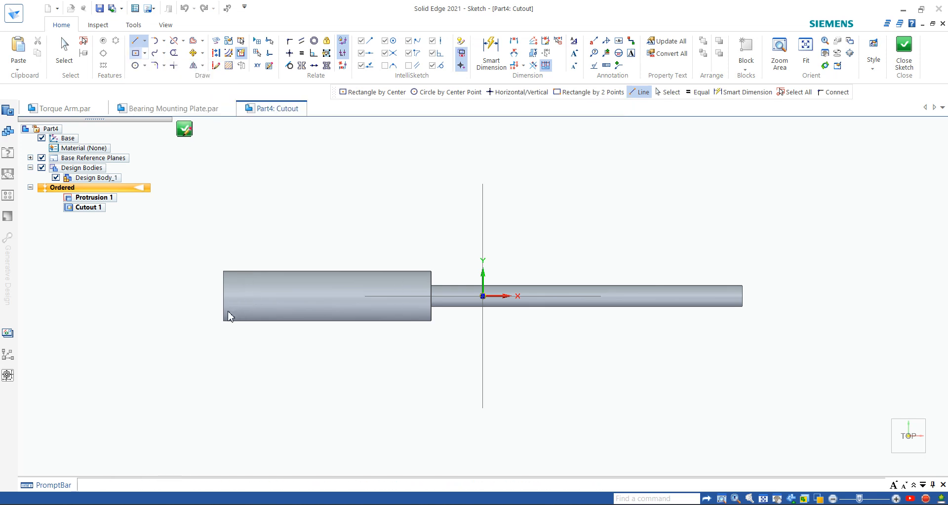
scroll(226, 308, up, 2)
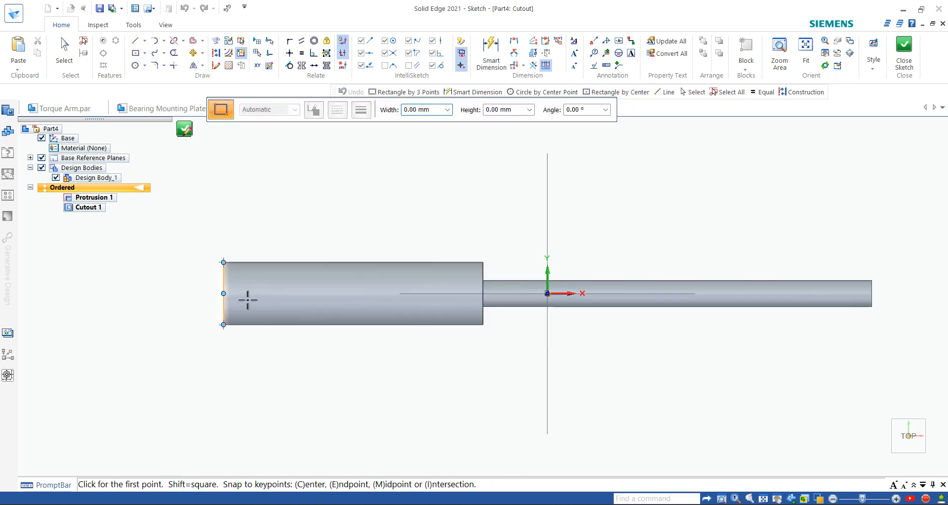
click(224, 305)
click(272, 285)
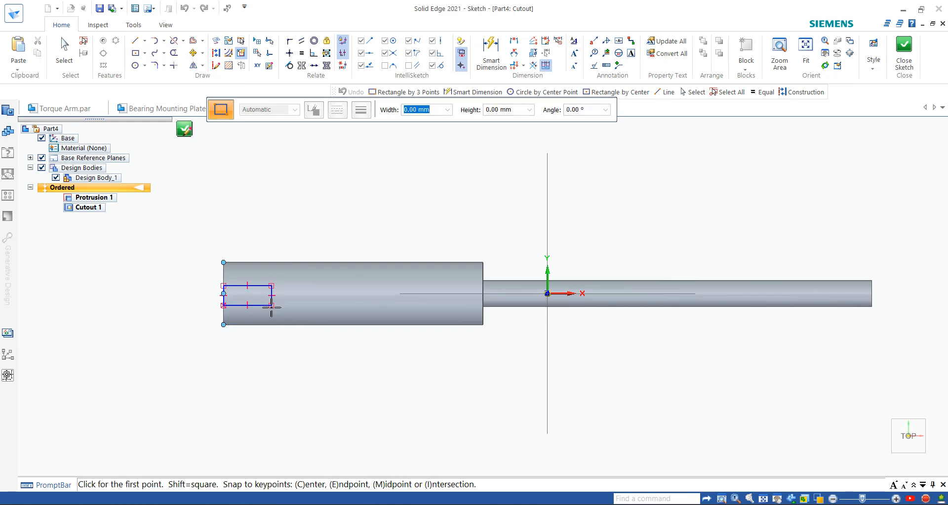
Step: Dimension the slot rectangle's height to 7 mm
click(484, 62)
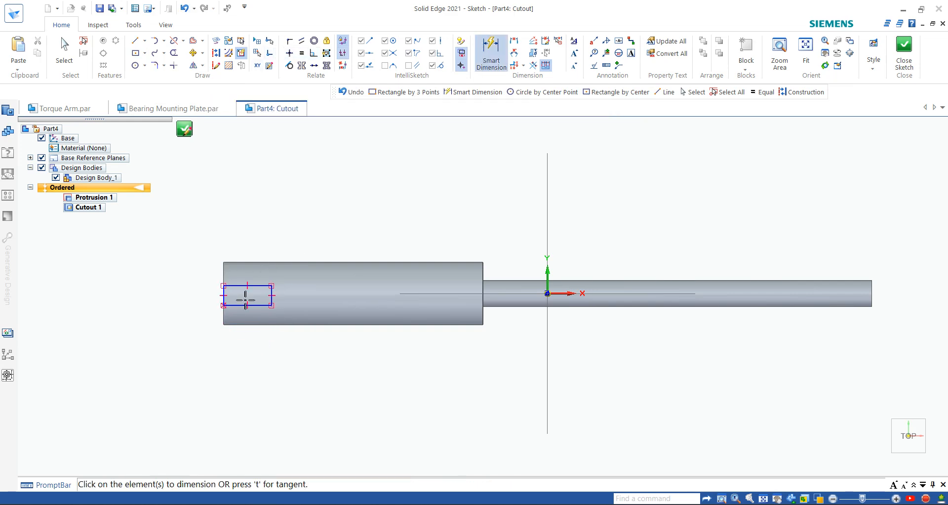
scroll(248, 310, up, 1)
click(230, 303)
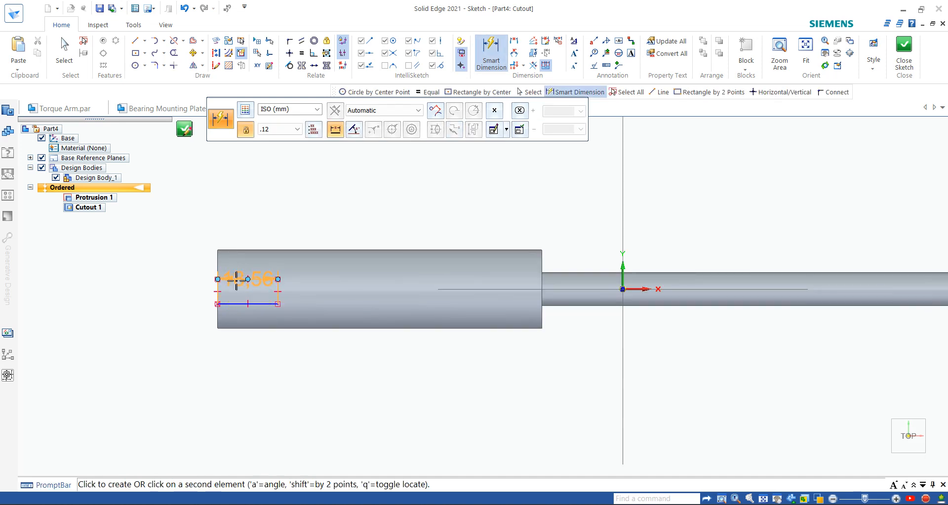
click(240, 279)
click(170, 240)
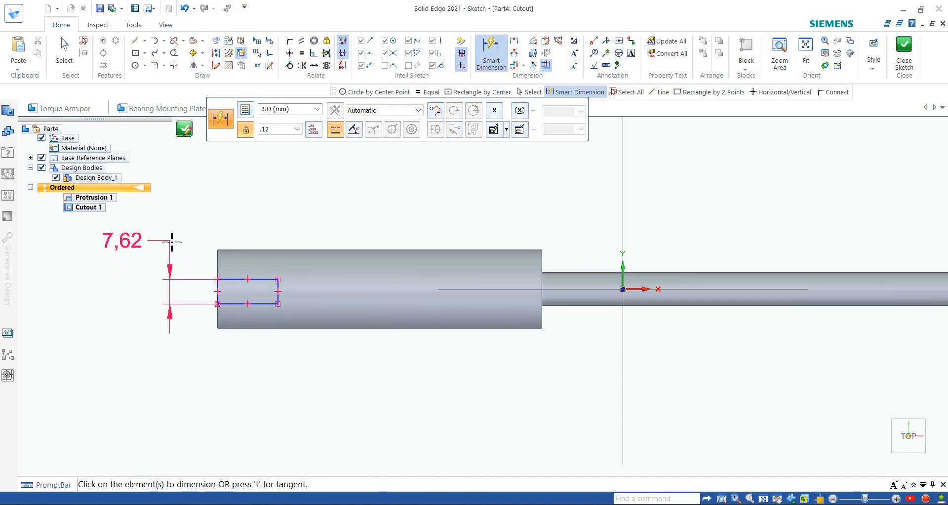
text(7)
key(Return)
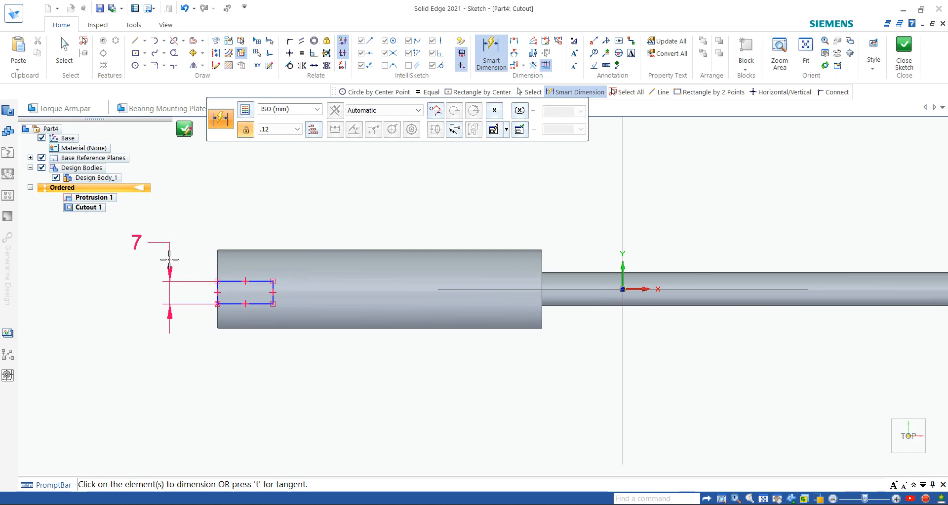
Step: Check the slot sizes on the drawing and dimension the rectangle's length to 30 mm
scroll(256, 308, up, 3)
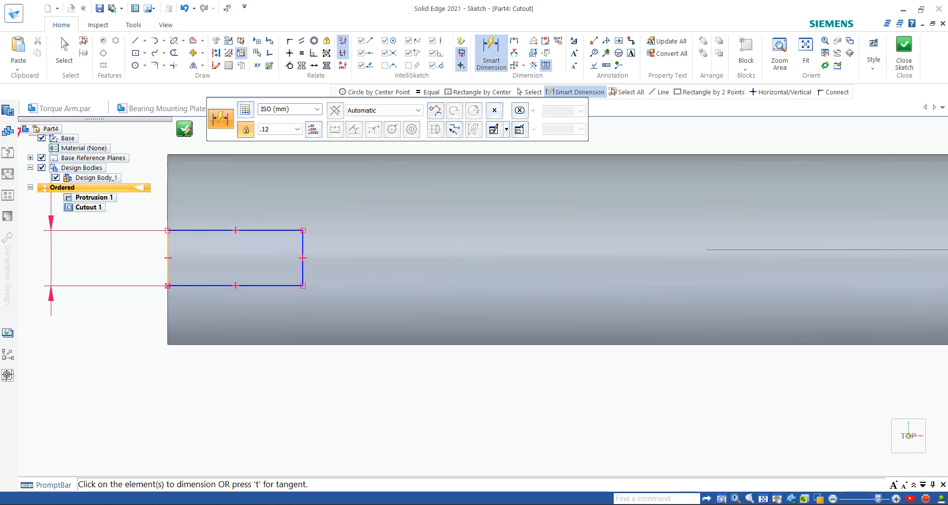
click(498, 504)
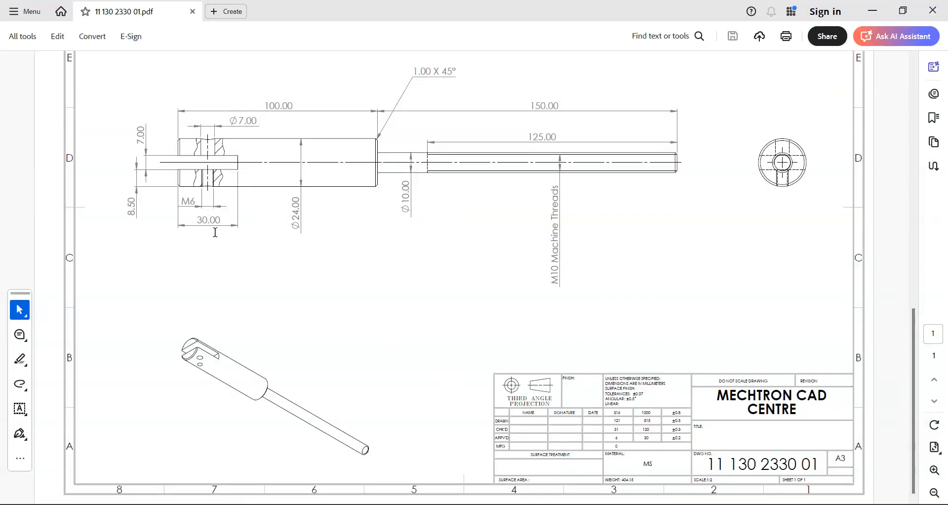
click(679, 504)
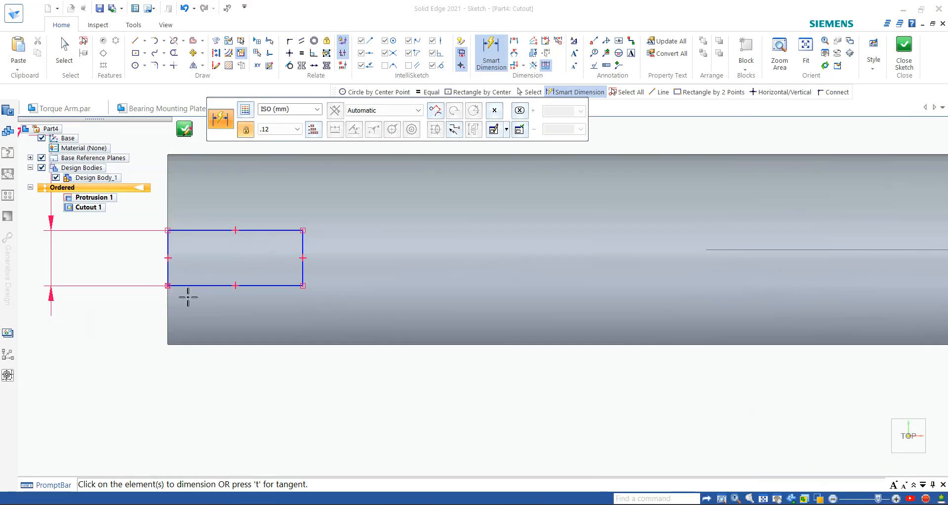
click(169, 274)
click(303, 272)
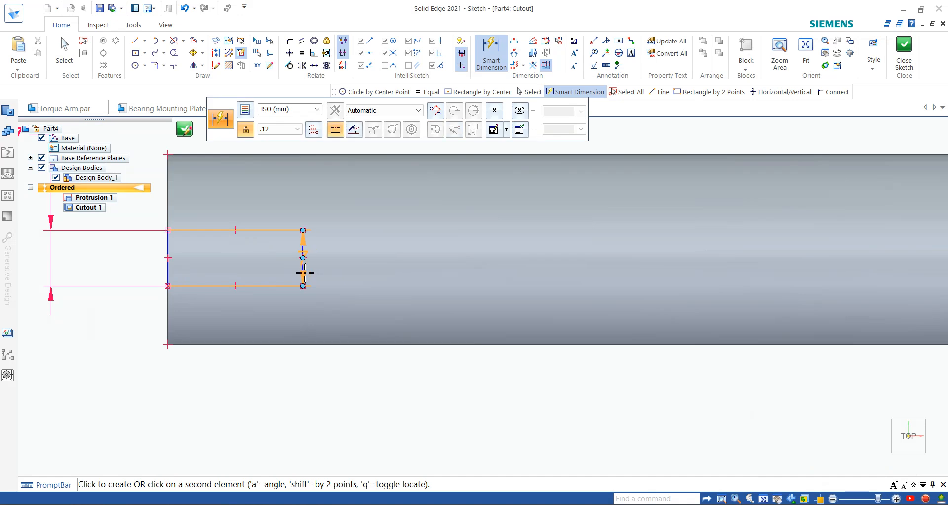
scroll(281, 356, down, 1)
scroll(281, 356, down, 1)
click(277, 373)
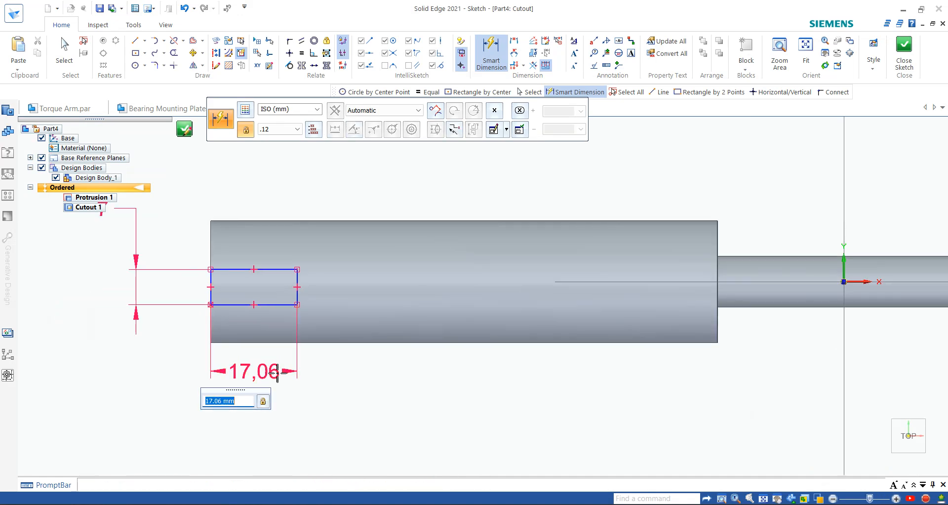
text(30)
key(Return)
key(Escape)
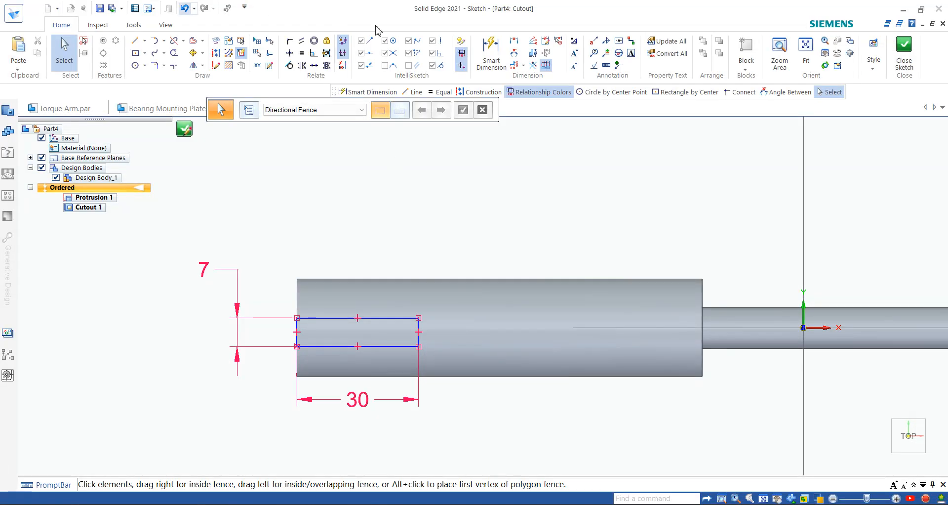
scroll(328, 208, down, 3)
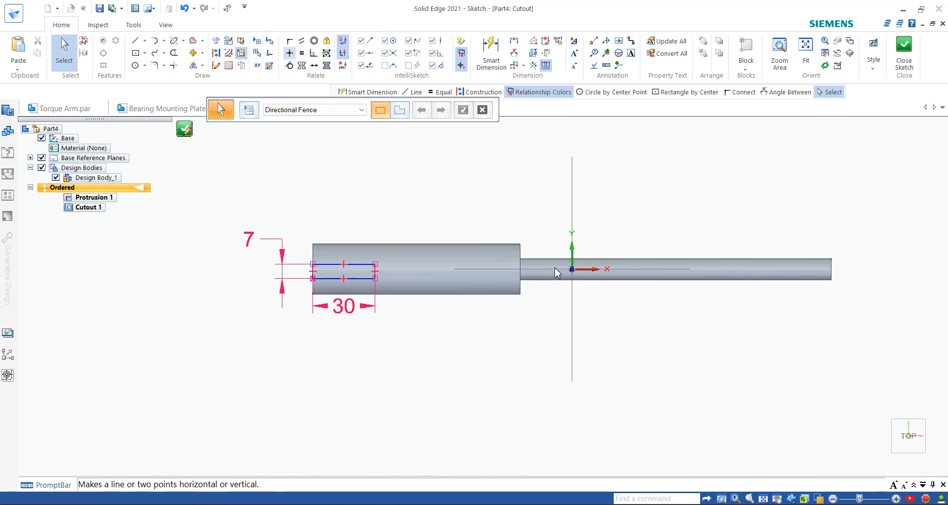
click(289, 53)
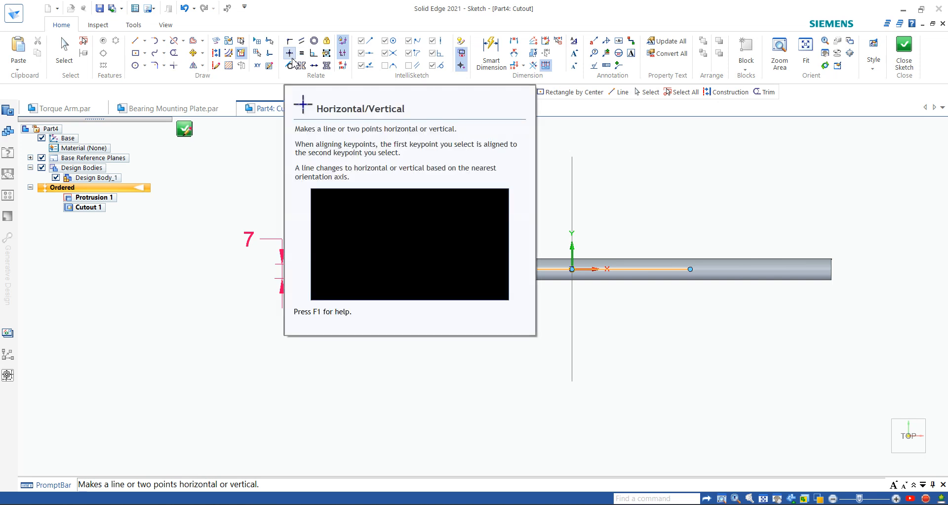
Step: Try aligning the rectangle's midpoint horizontally with the sketch origin, then undo it
click(572, 269)
scroll(369, 286, up, 3)
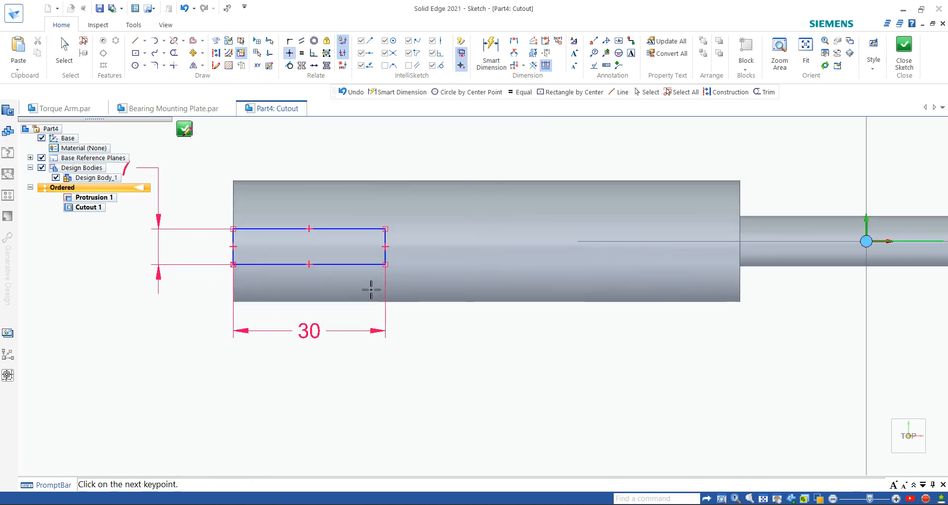
click(385, 247)
scroll(407, 280, down, 3)
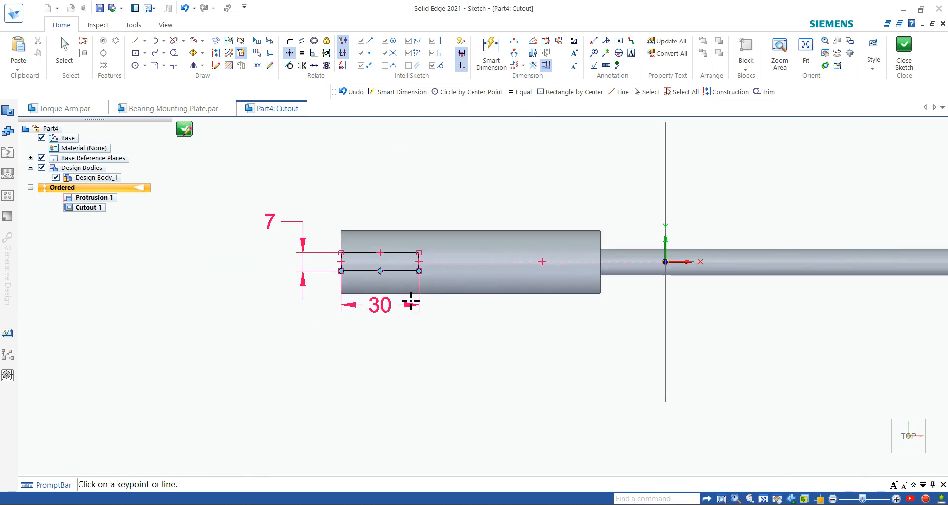
click(184, 7)
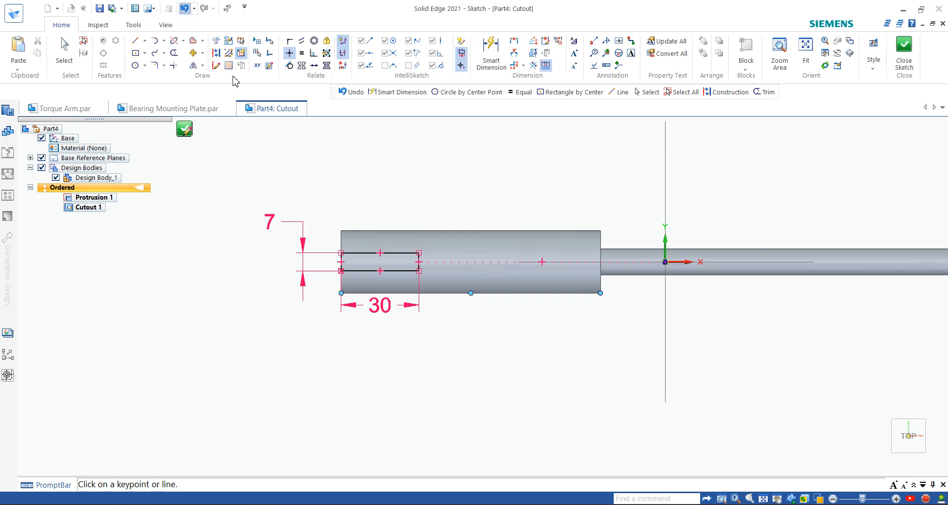
Step: Place the rectangle's bottom line 8.5 mm from the shaft's lower edge and close the sketch
click(496, 57)
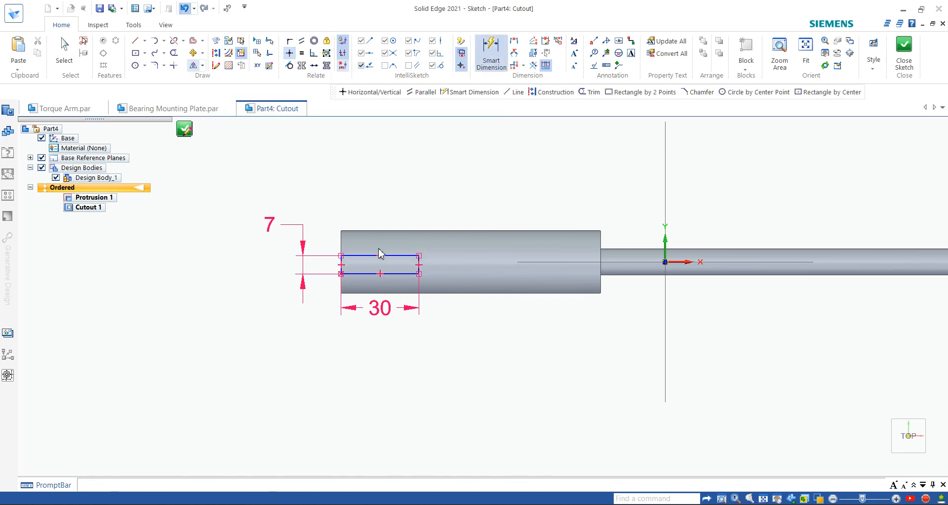
scroll(359, 294, up, 1)
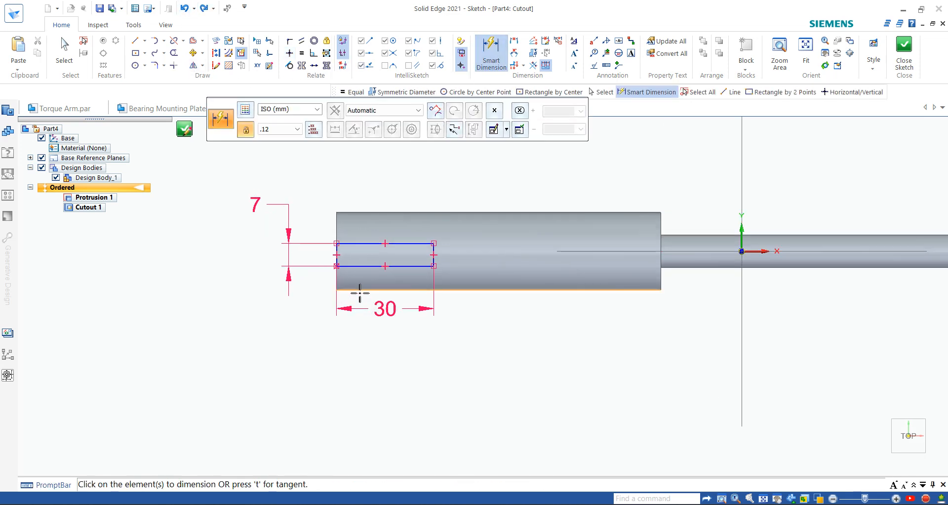
click(360, 291)
click(355, 266)
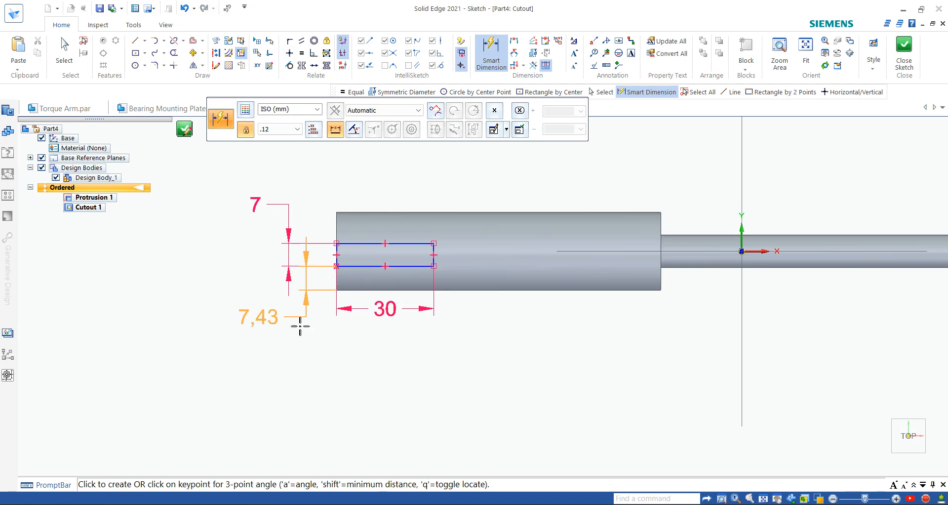
click(250, 329)
text(8.)
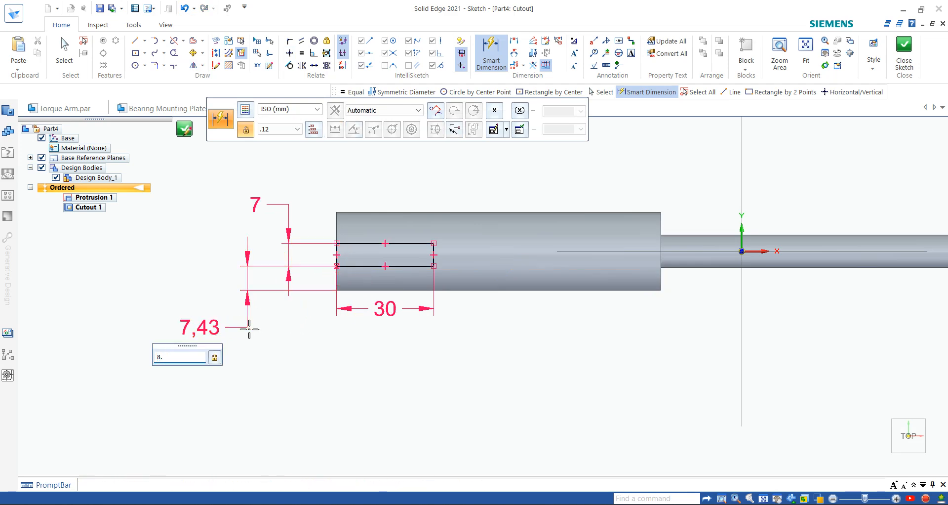
text(50)
key(Return)
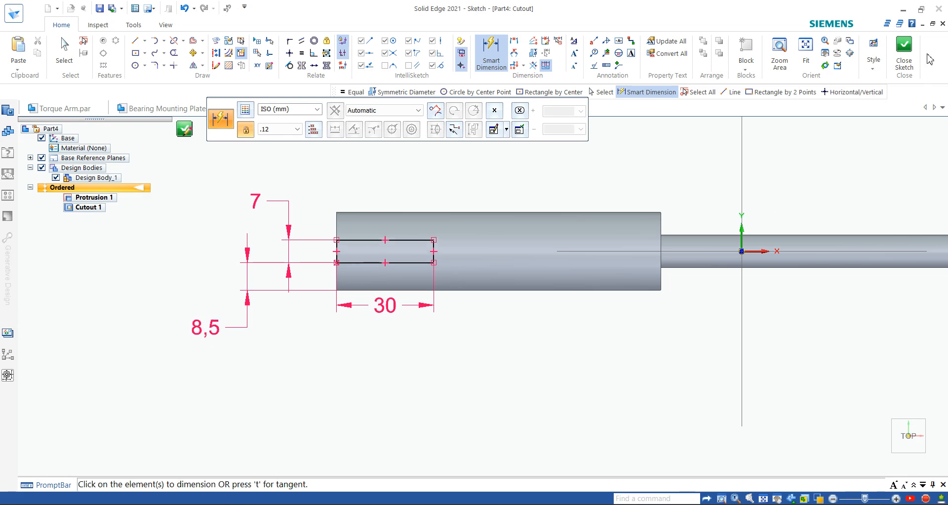
click(904, 54)
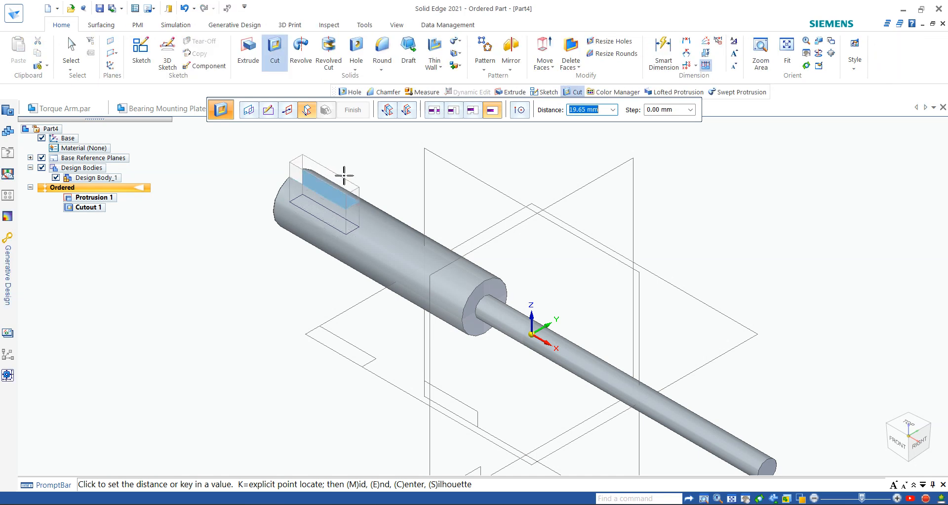
Step: Orbit to the thick end and try the Symmetric and Through All extents for the slot cut
middle_drag(381, 151, 478, 171)
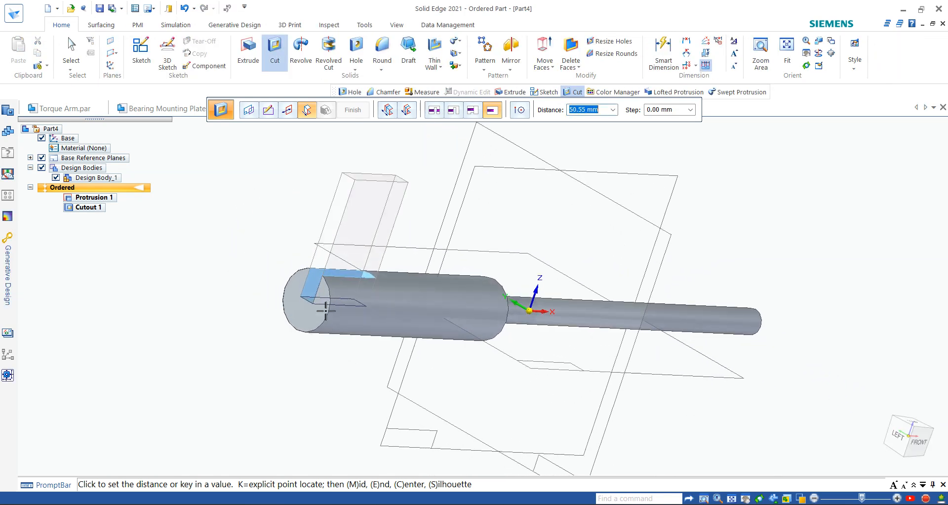
middle_drag(334, 278, 353, 294)
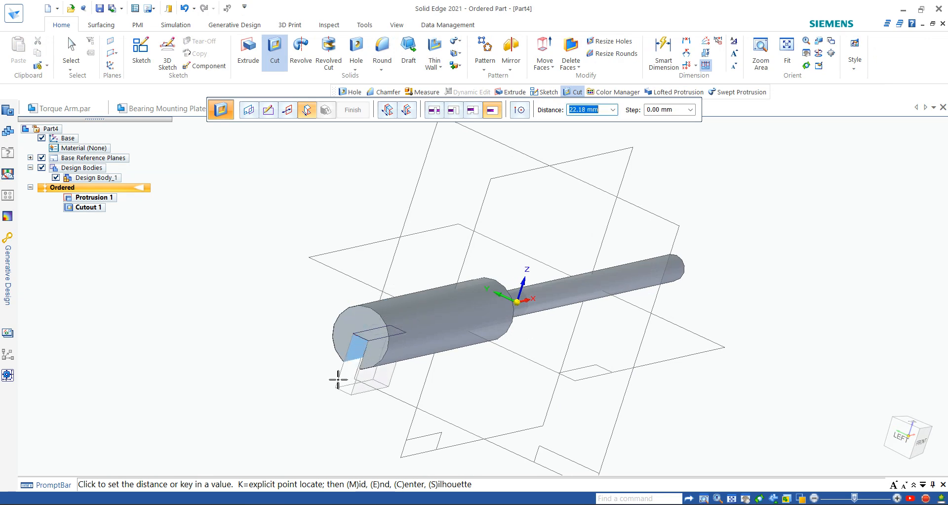
click(407, 111)
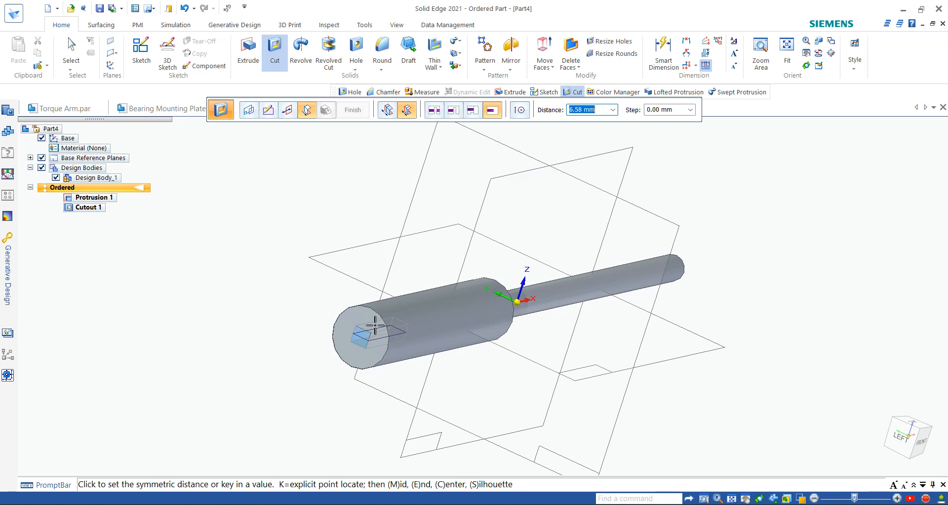
click(453, 110)
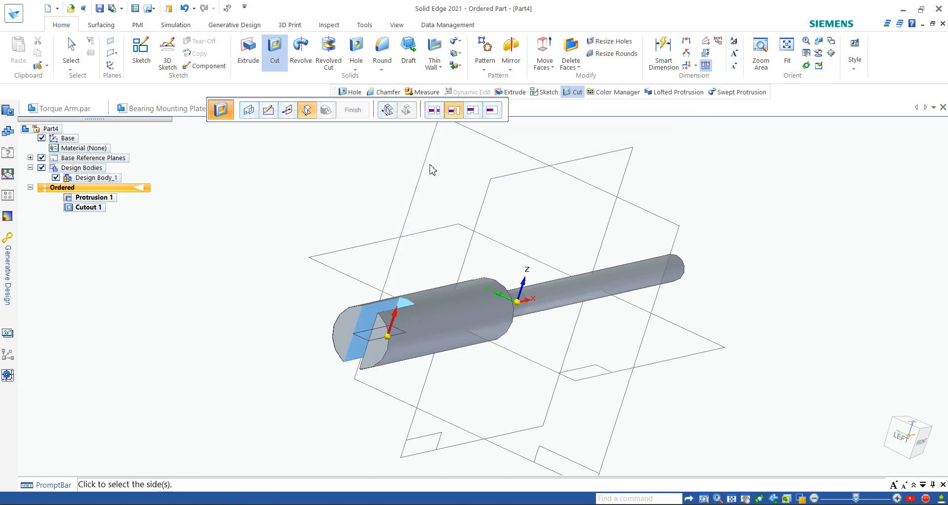
click(432, 112)
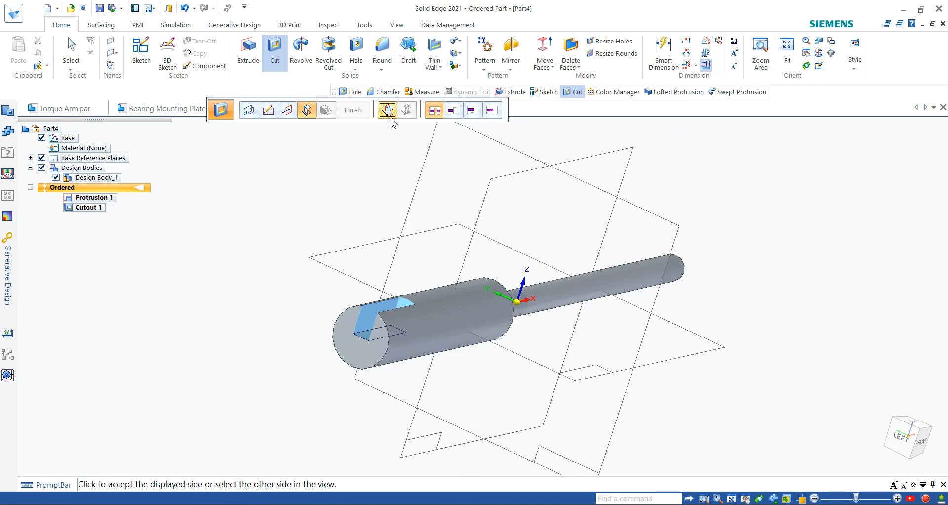
click(407, 113)
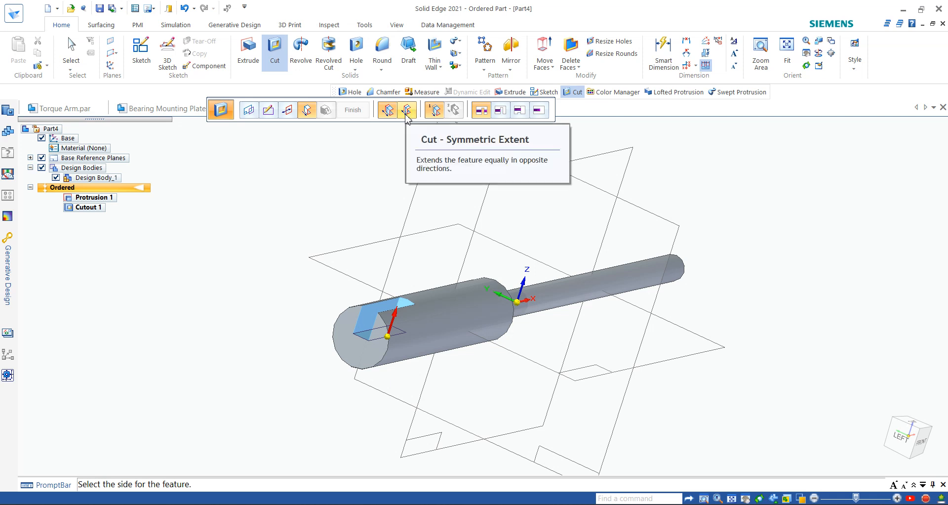
click(406, 114)
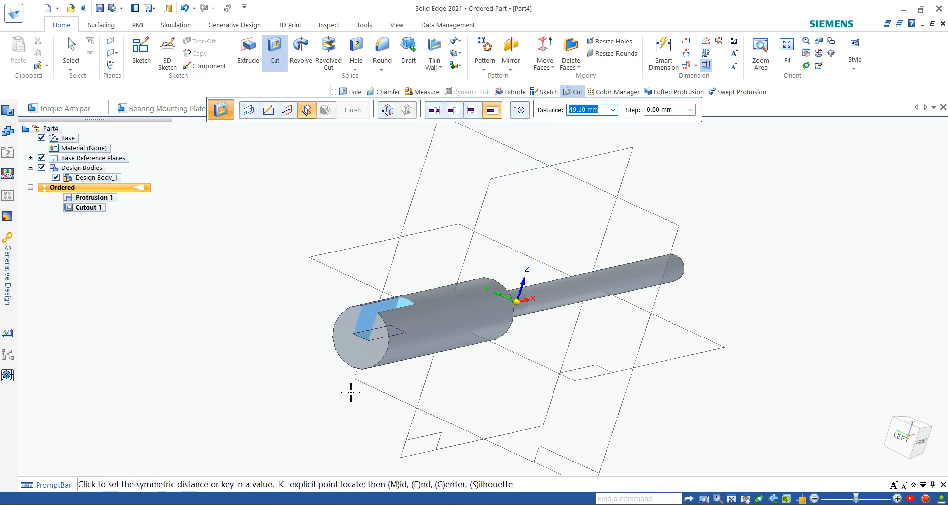
click(454, 111)
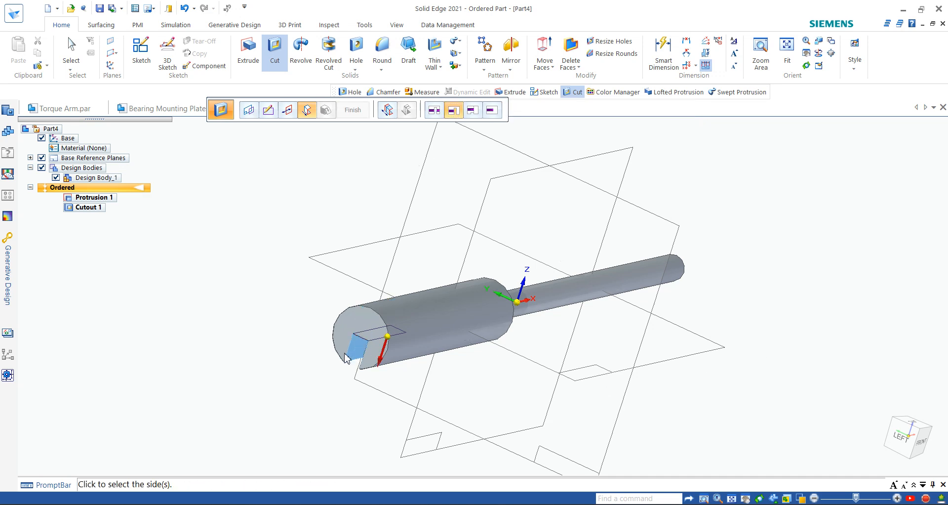
Step: Accept the slot side and cut it symmetrically at 38.67 mm to create Cutout 2
click(390, 112)
click(389, 111)
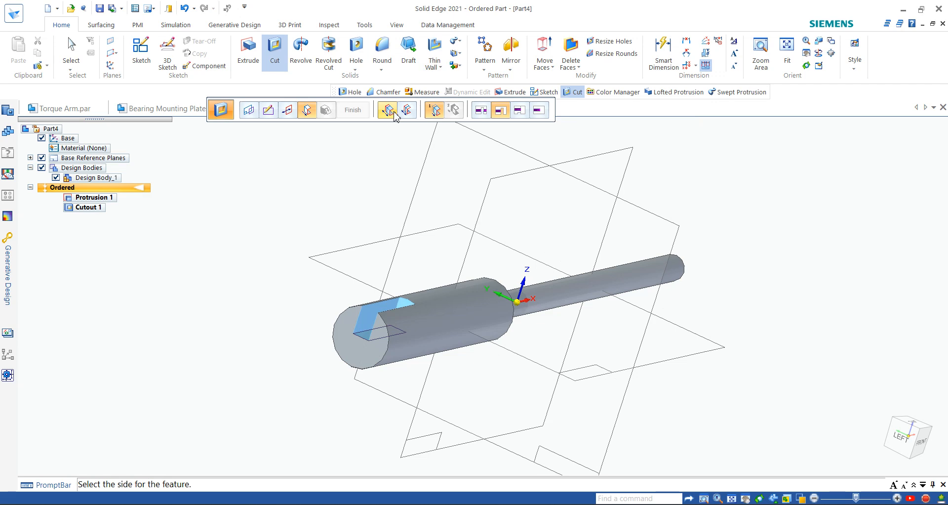
click(407, 110)
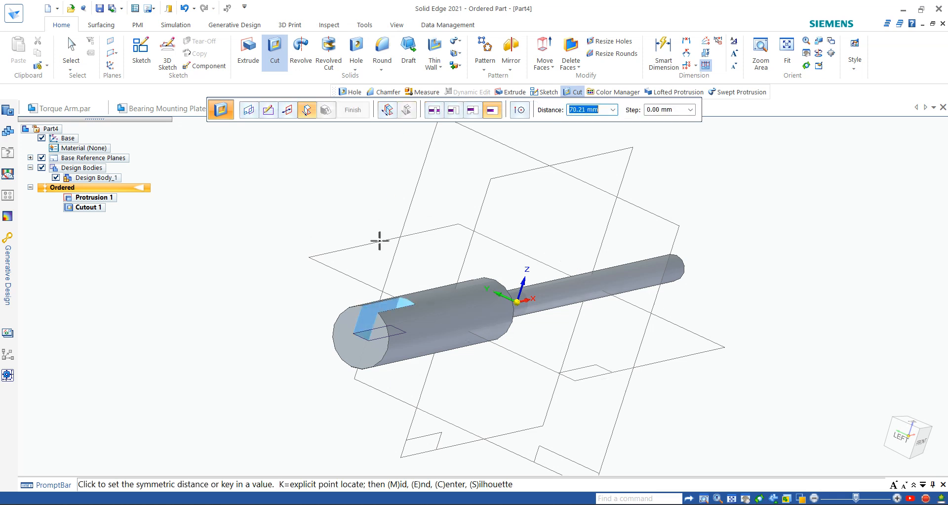
click(374, 282)
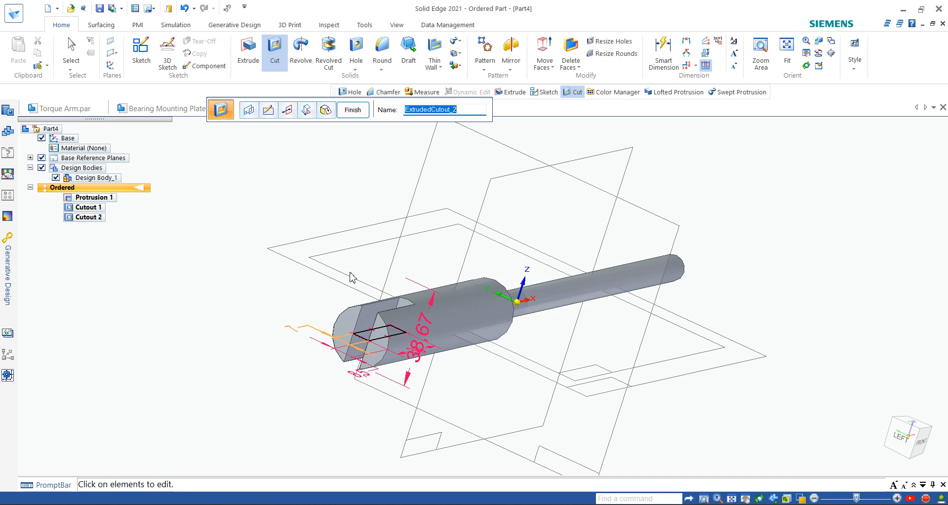
click(360, 111)
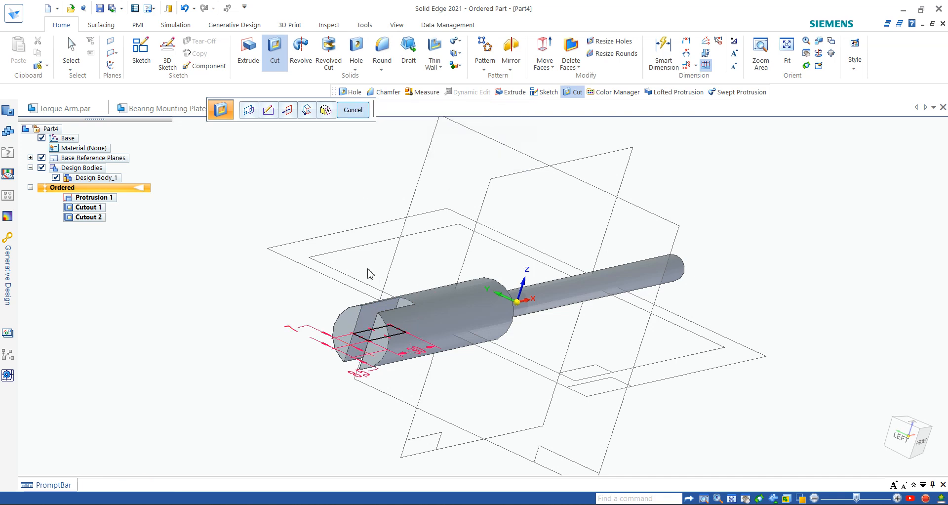
middle_drag(484, 355, 401, 349)
scroll(389, 386, up, 3)
scroll(391, 368, down, 3)
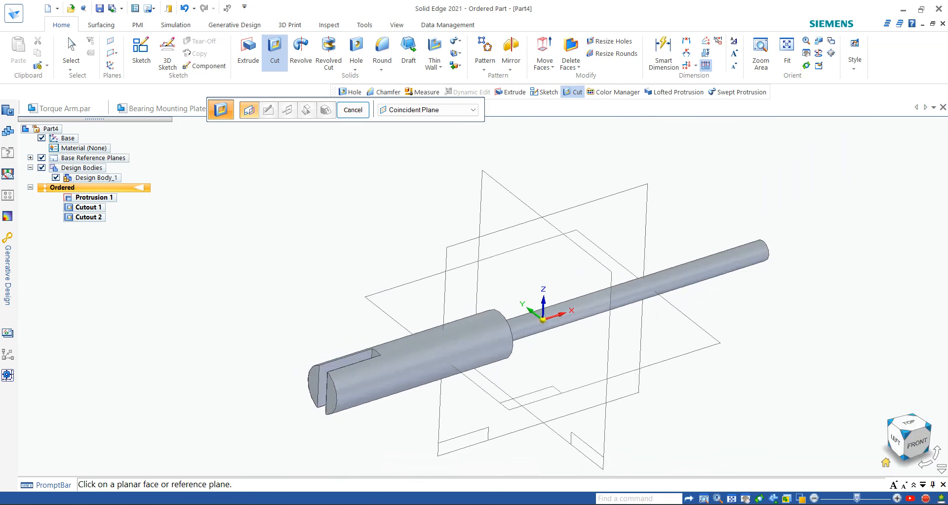
click(886, 462)
scroll(599, 345, up, 2)
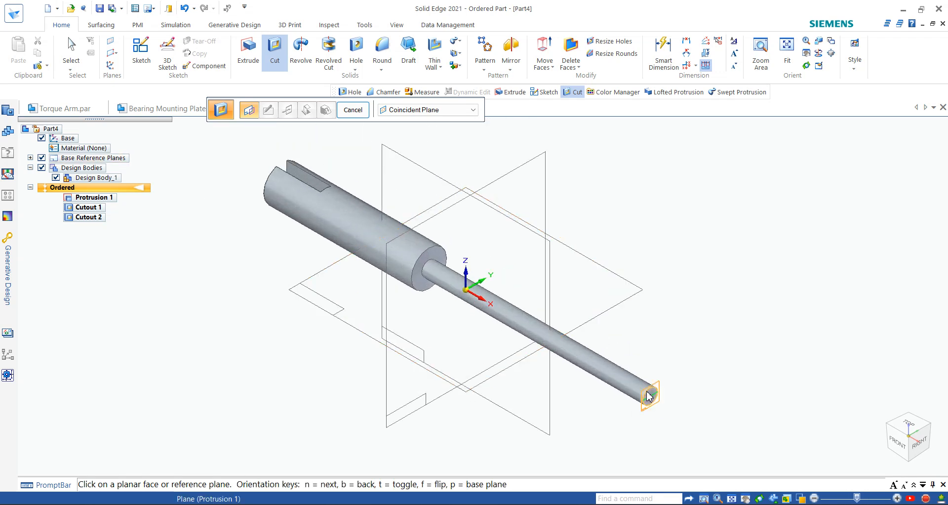
middle_drag(256, 250, 502, 266)
key(alt+Tab)
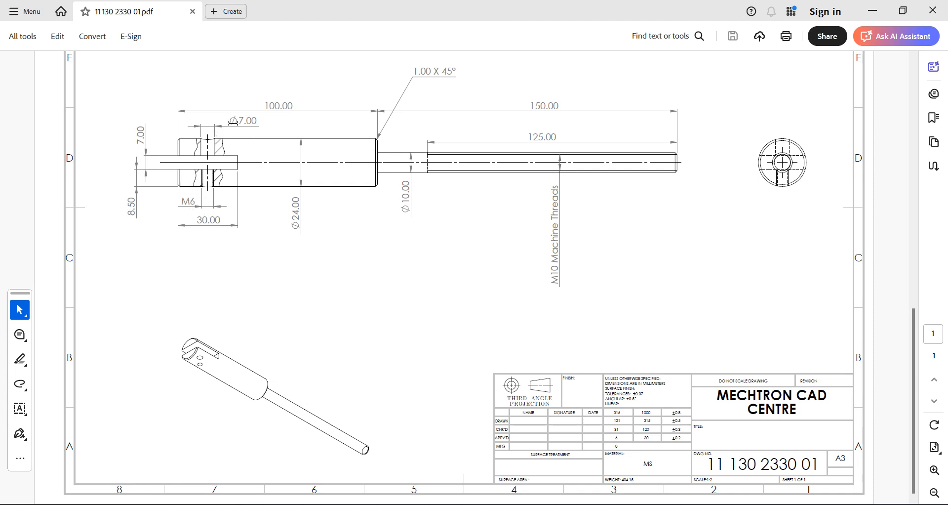
drag(235, 121, 259, 121)
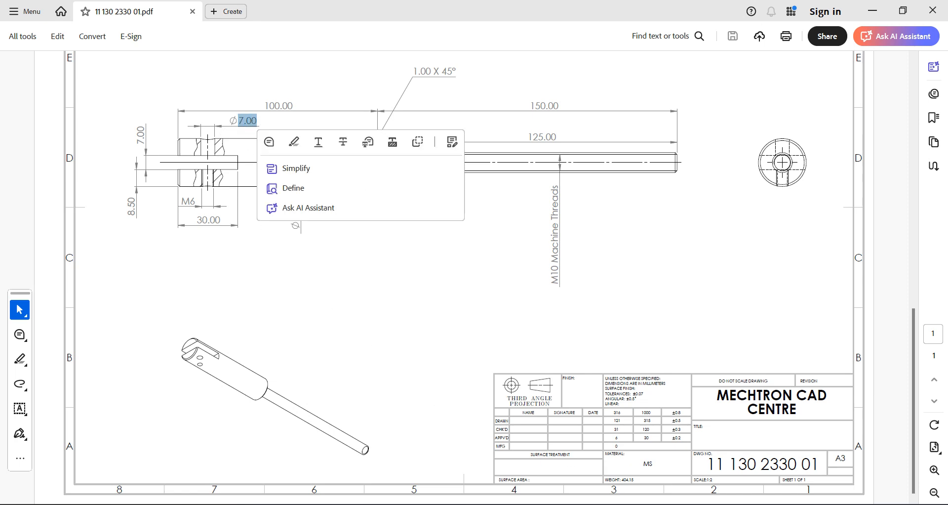
key(alt+Tab)
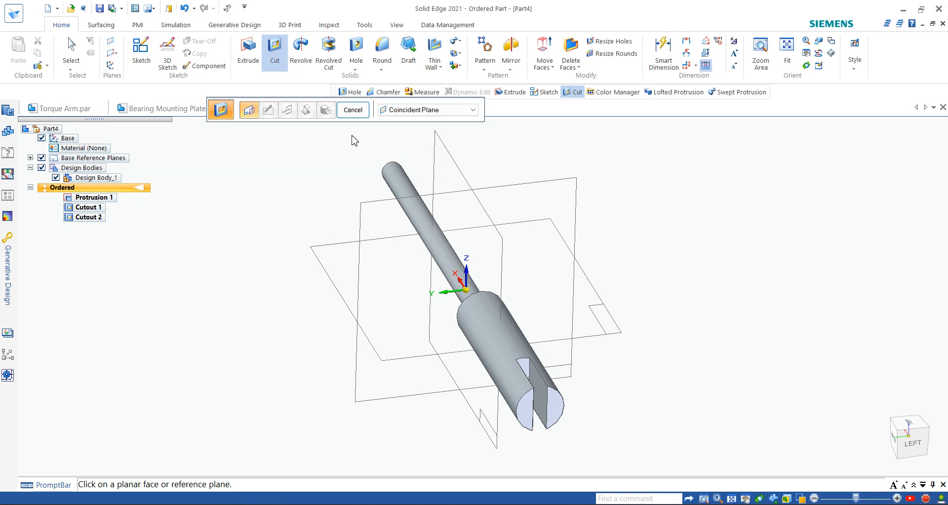
Step: Cancel the pending cut and start a Hole feature
click(357, 109)
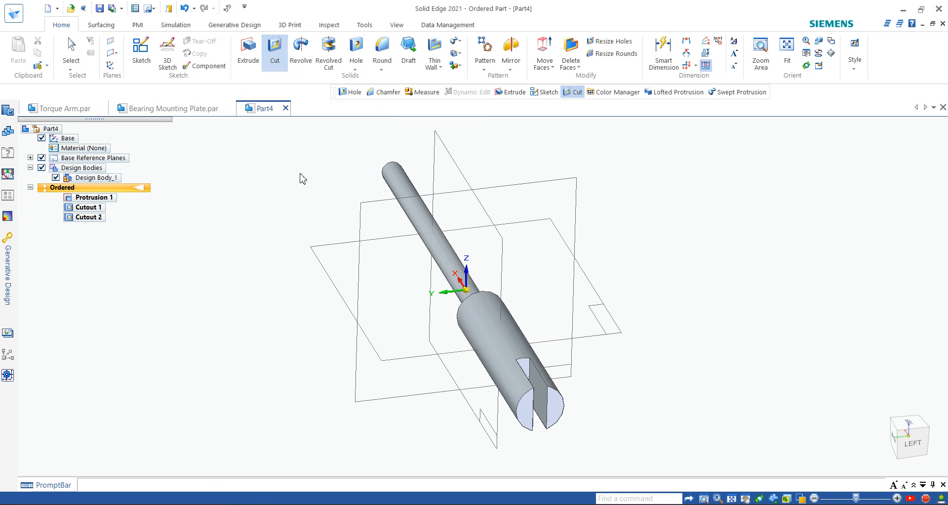
click(355, 69)
click(369, 79)
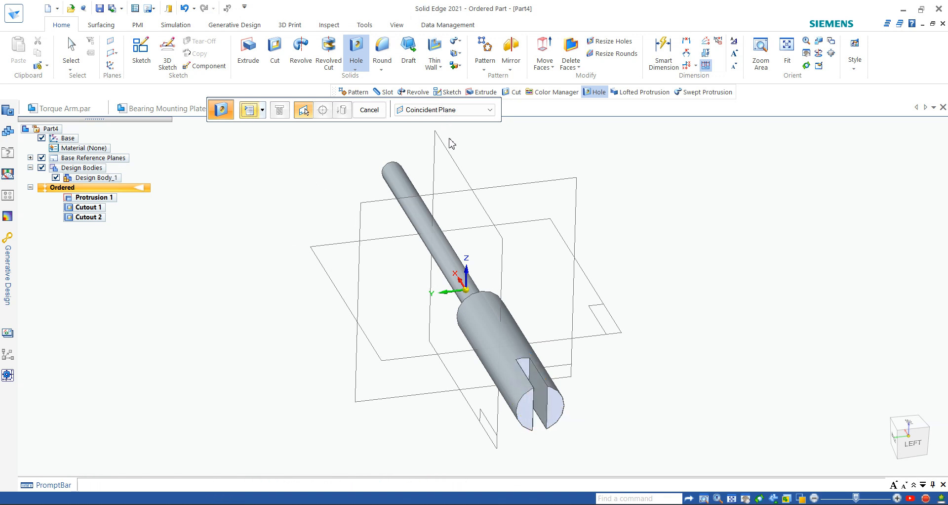
Step: Make the hole an M6 Standard Thread threaded hole, threaded to hole extent
click(303, 110)
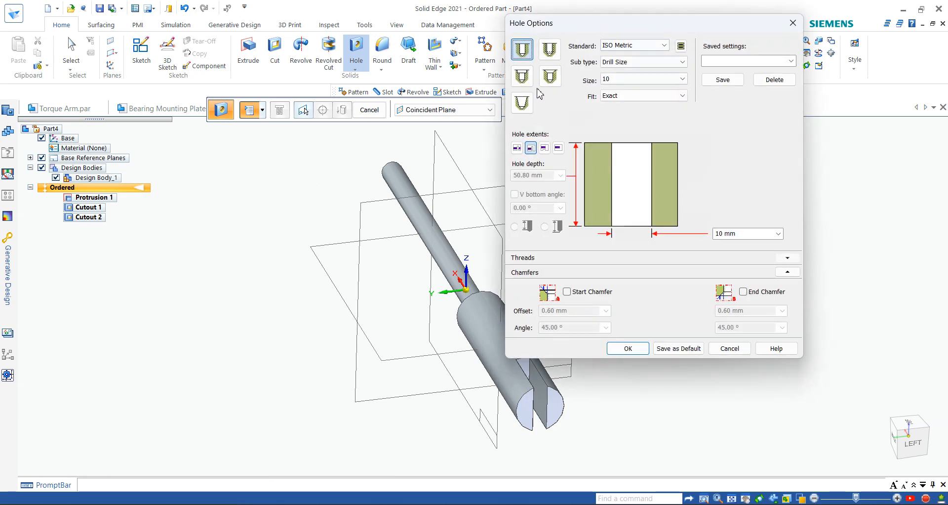
click(550, 49)
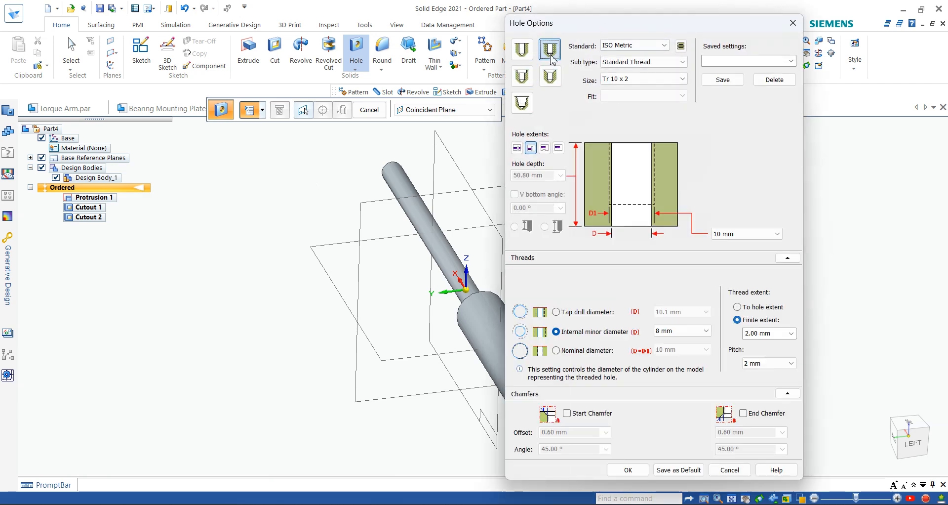
click(629, 66)
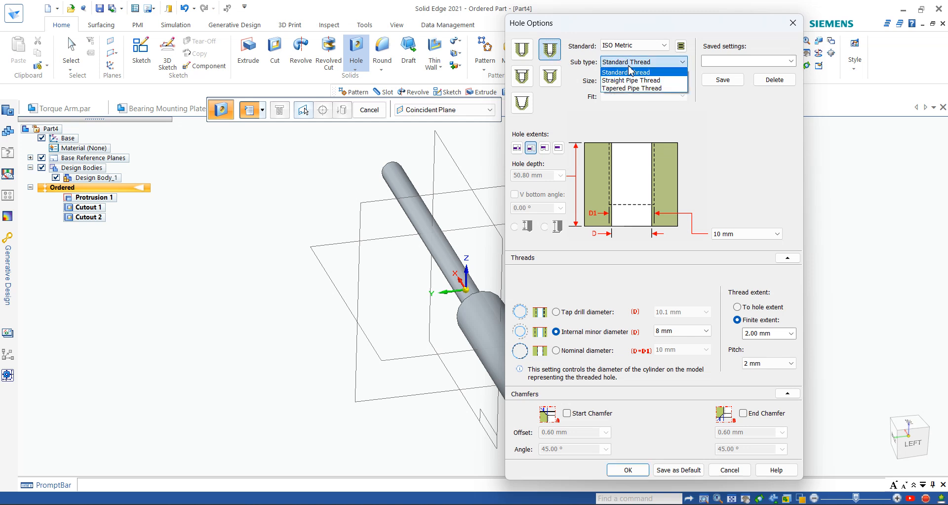
click(630, 72)
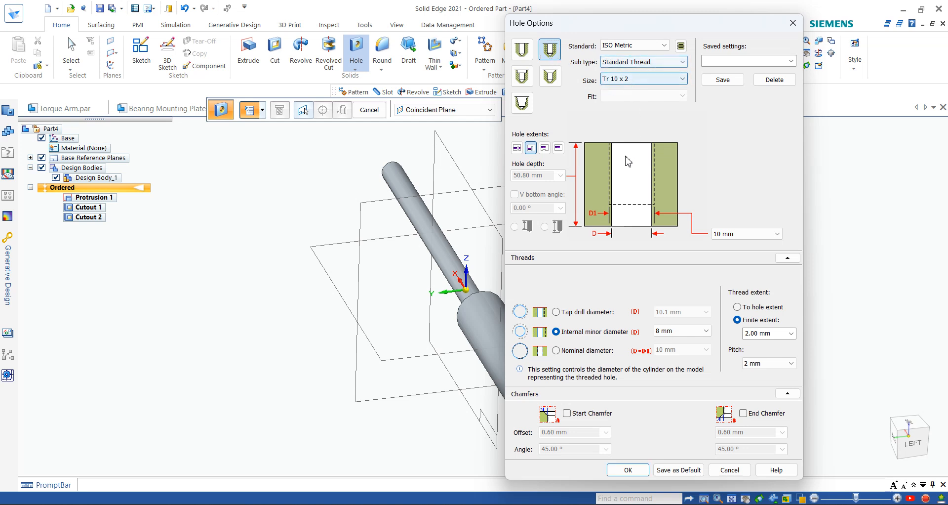
click(641, 81)
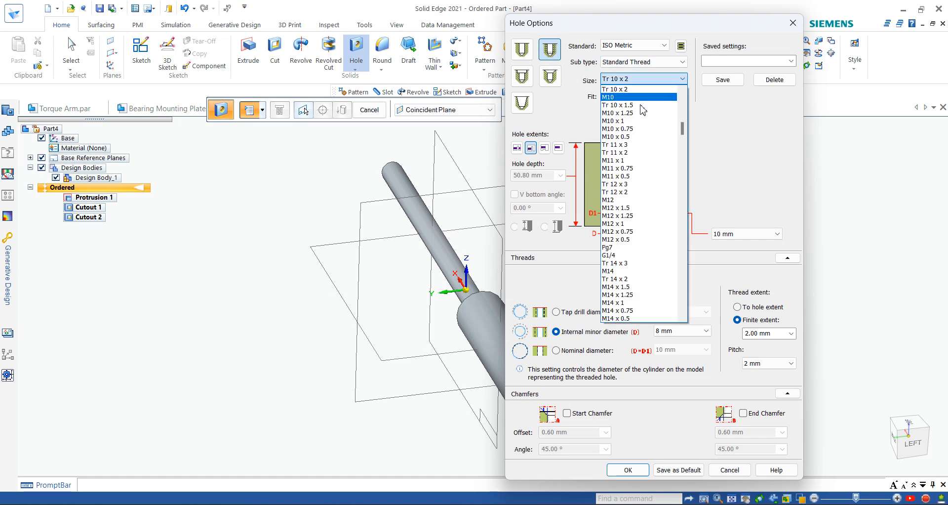
scroll(640, 130, up, 2)
scroll(640, 130, up, 3)
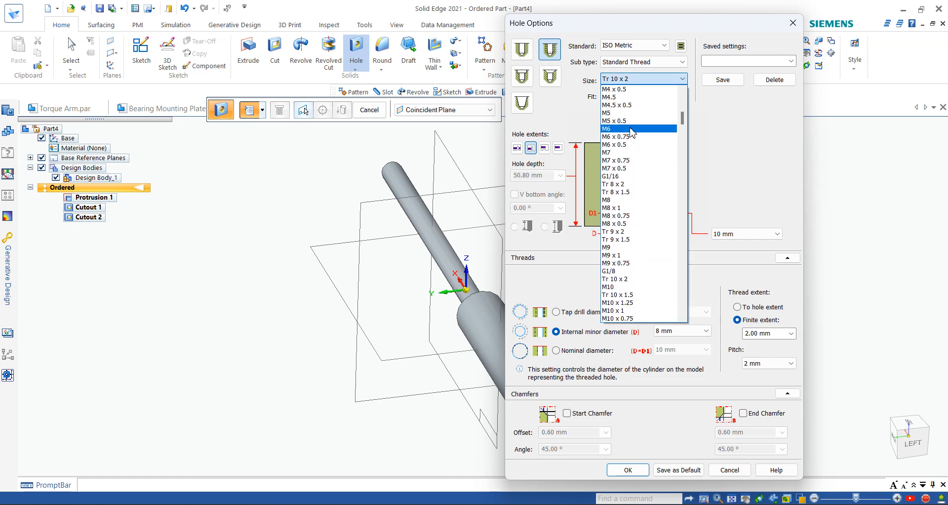
click(632, 132)
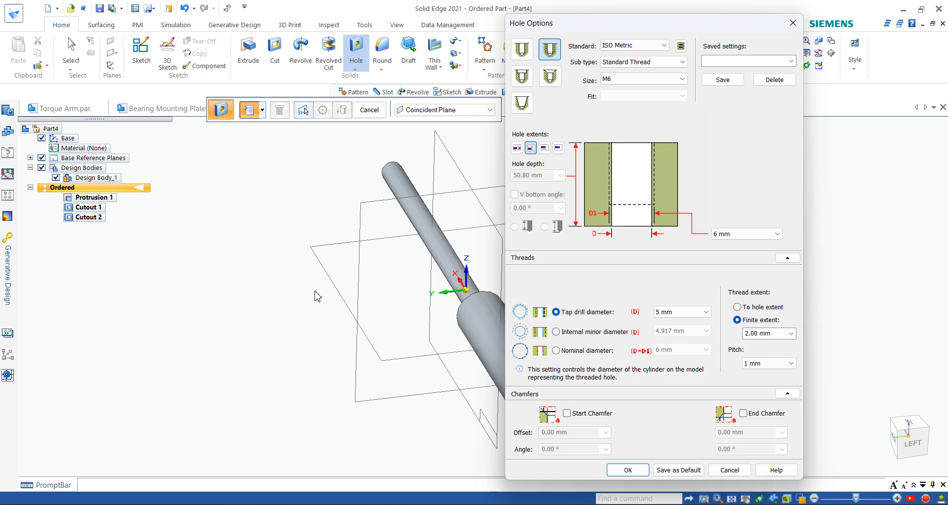
click(752, 309)
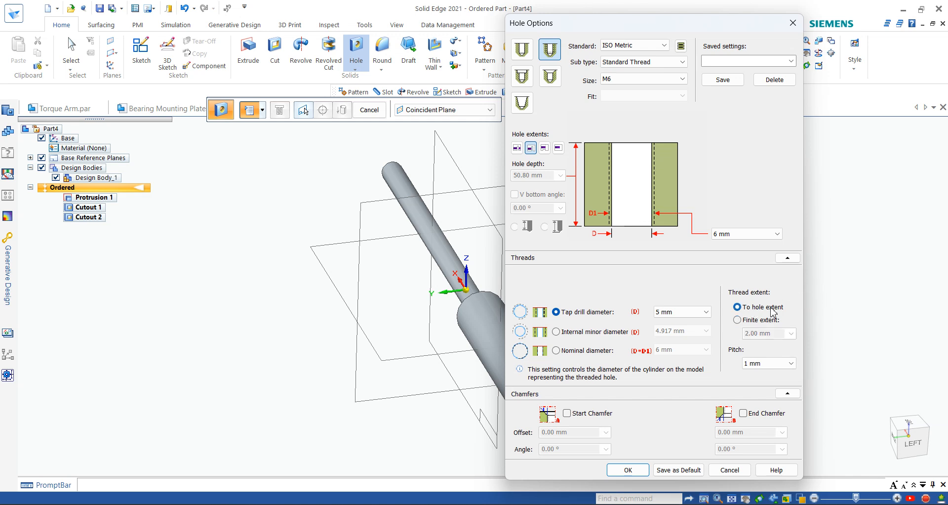
click(626, 469)
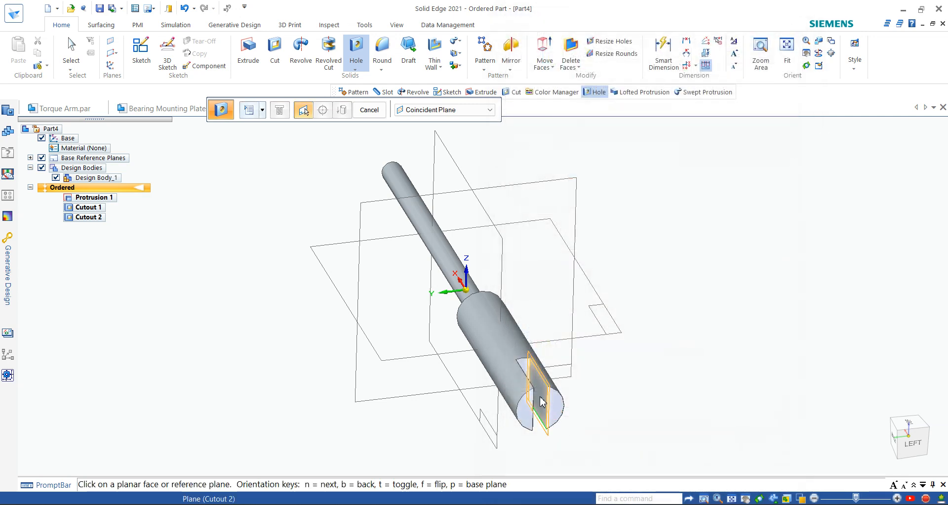
Step: Place a hole circle on the slot's flat face and delete the extra second hole
click(543, 403)
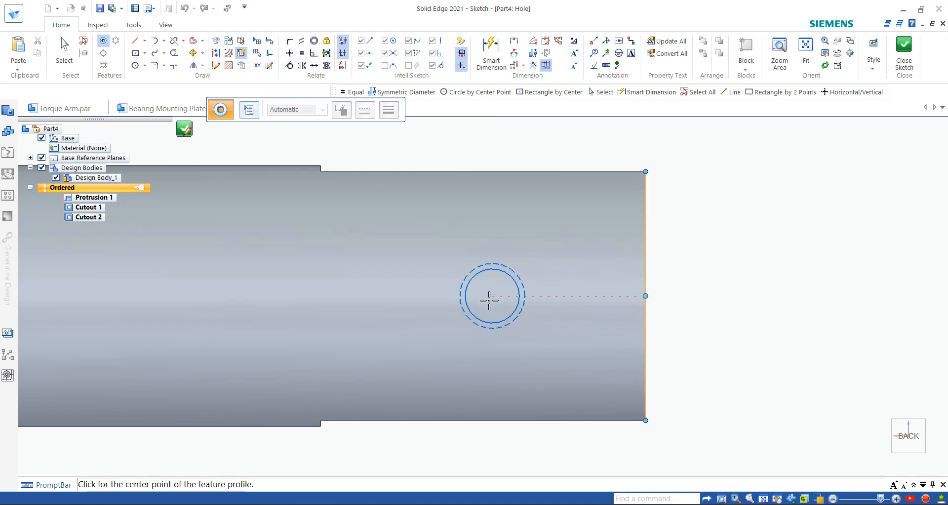
click(463, 296)
scroll(760, 303, down, 3)
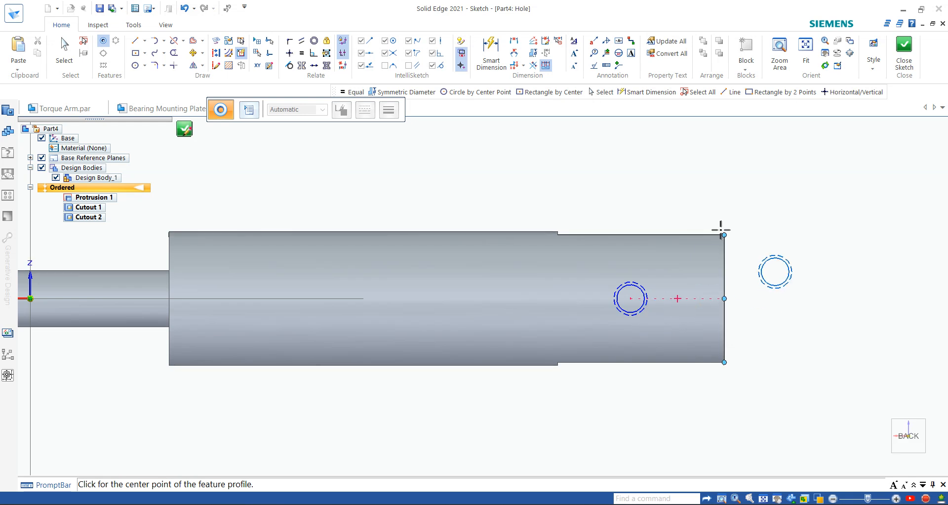
scroll(725, 316, up, 2)
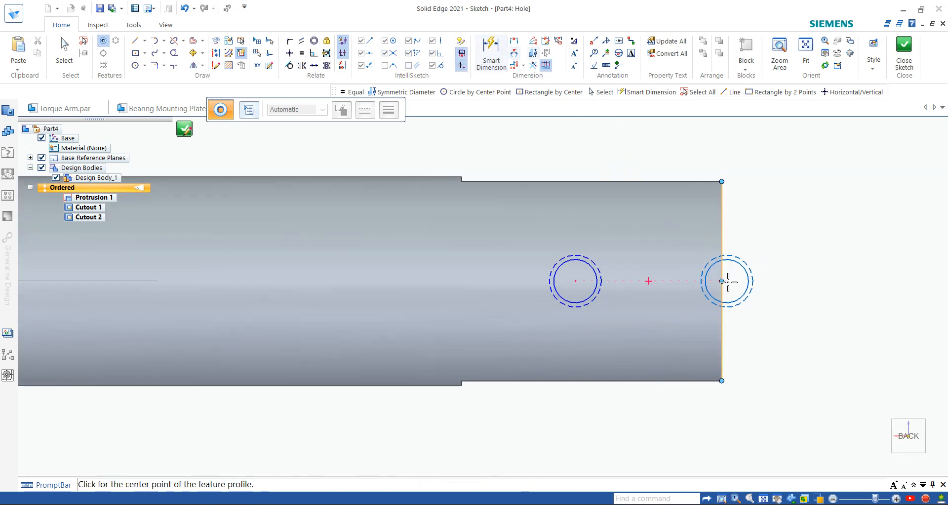
scroll(723, 279, up, 2)
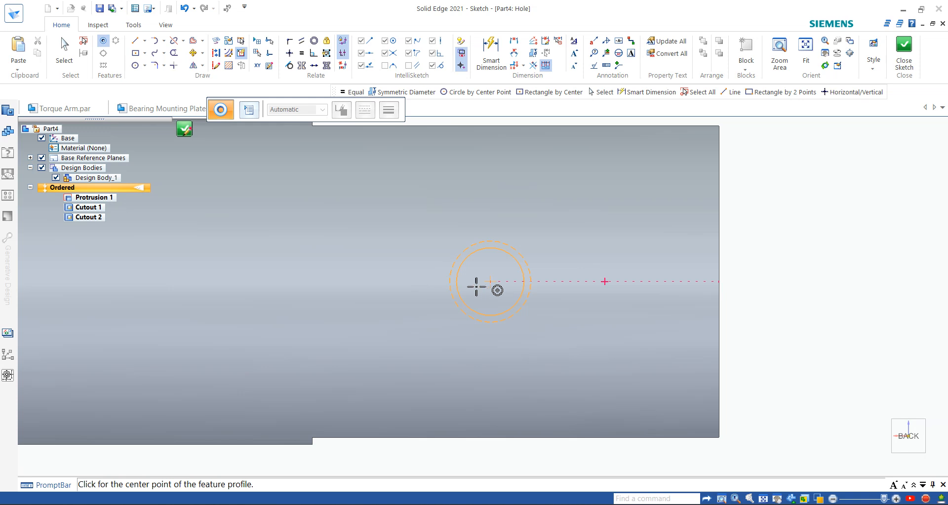
click(391, 282)
key(Escape)
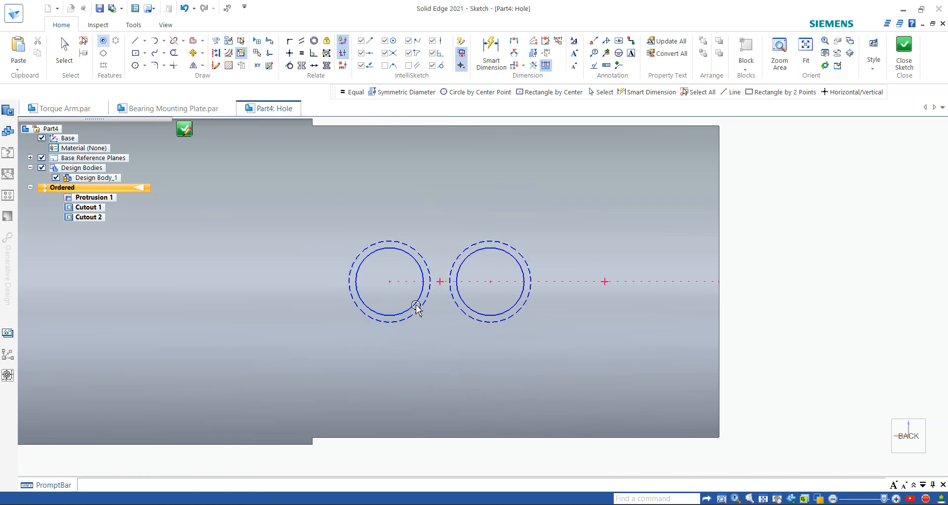
click(419, 279)
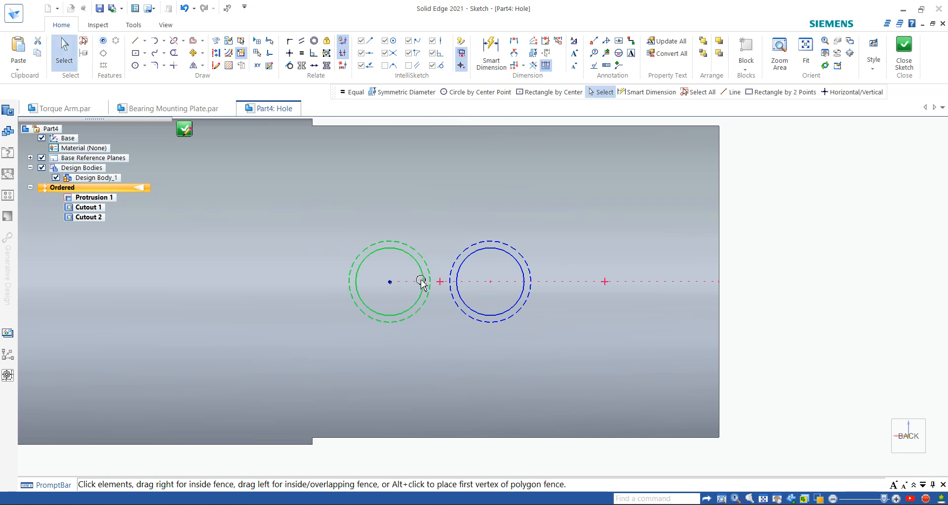
key(Delete)
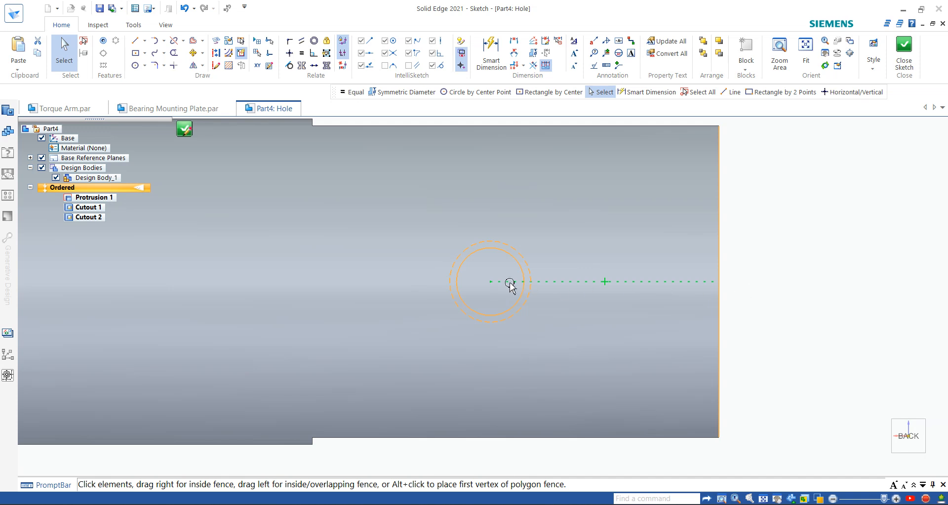
Step: Dimension the hole centre 15 mm from the shaft's end edge and close the sketch
click(553, 285)
scroll(398, 399, down, 2)
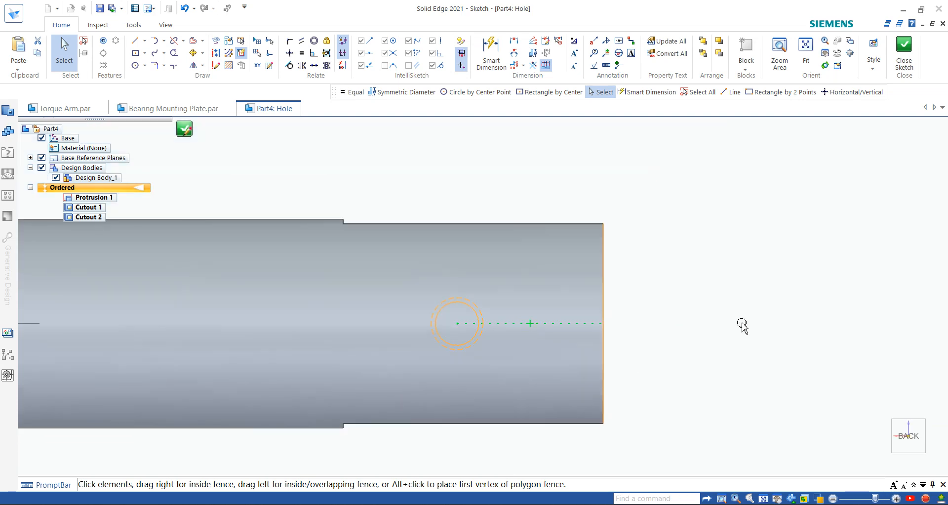
click(740, 323)
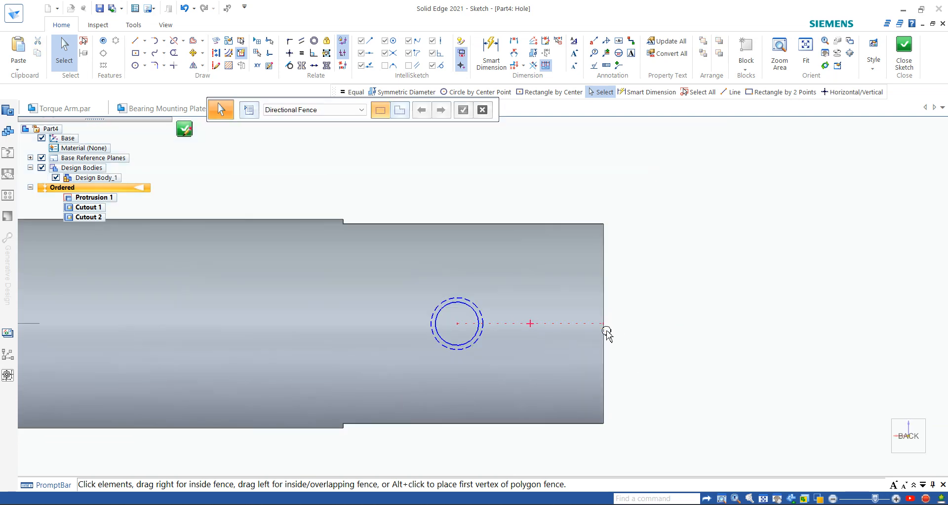
click(452, 320)
click(478, 63)
click(473, 302)
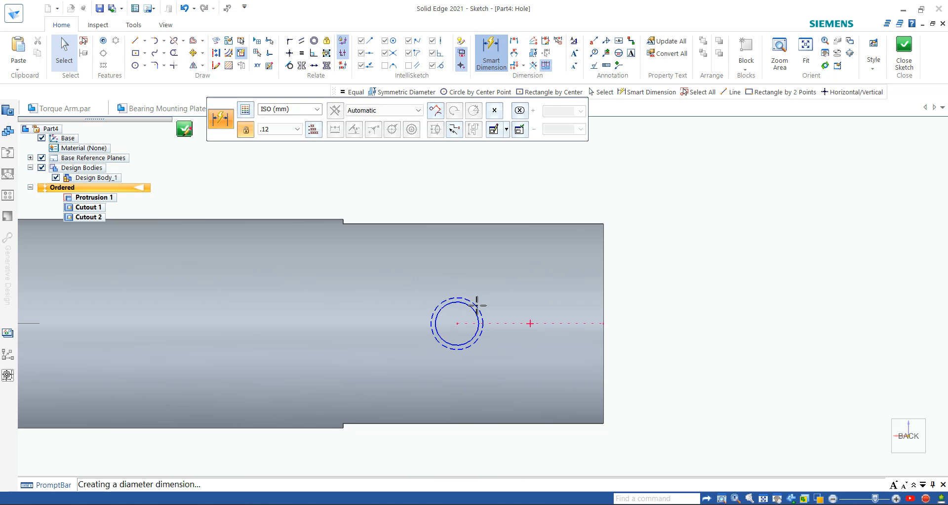
click(604, 280)
click(556, 191)
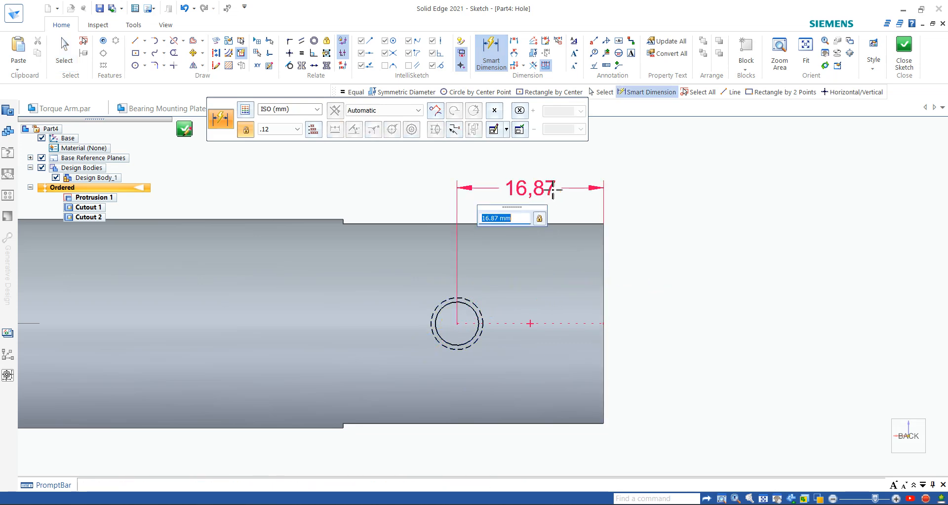
text(15)
key(Return)
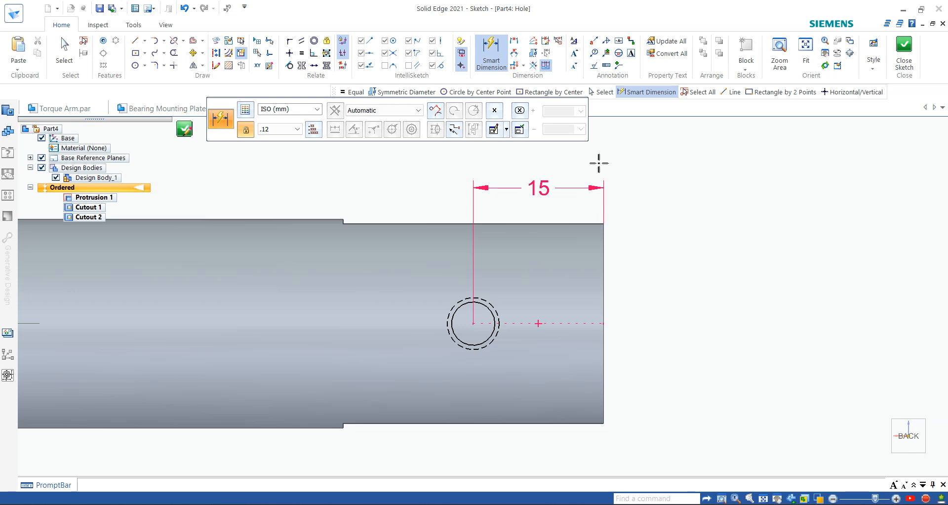
click(904, 49)
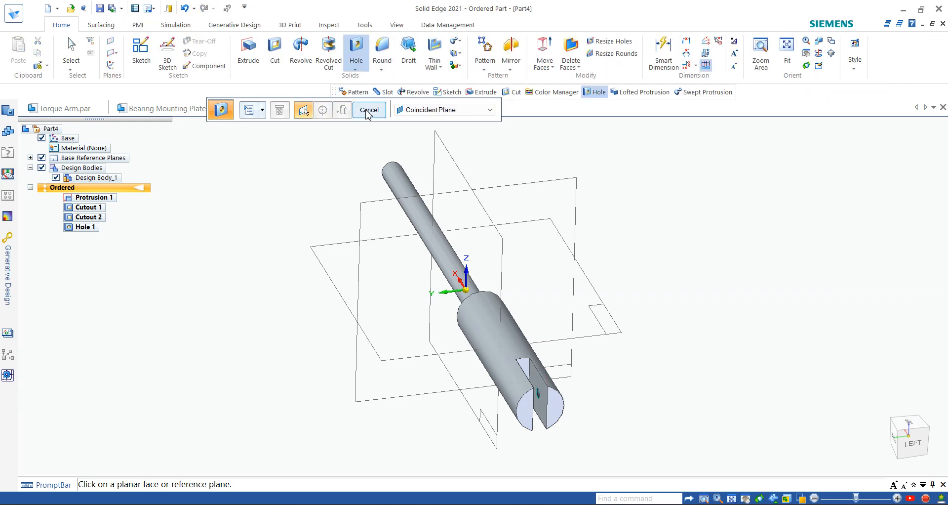
Step: Finish Hole 1, orbit to the slotted end, and begin a second hole feature
click(369, 109)
scroll(554, 328, up, 5)
middle_drag(561, 393, 672, 356)
scroll(579, 393, down, 4)
scroll(667, 359, down, 4)
middle_drag(575, 384, 452, 386)
scroll(756, 359, up, 3)
click(358, 53)
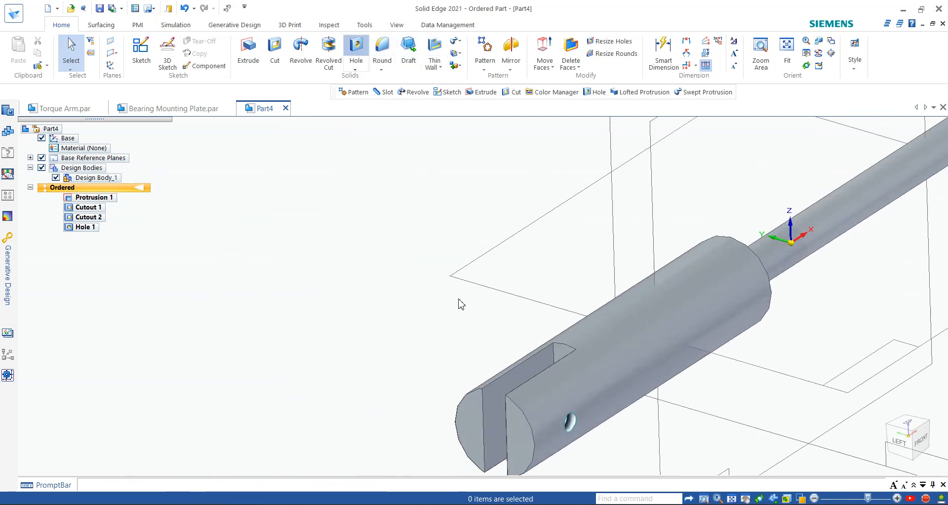
Step: Sketch the second hole on the slot face concentric with Hole 1 and bring up Hole Options
click(498, 392)
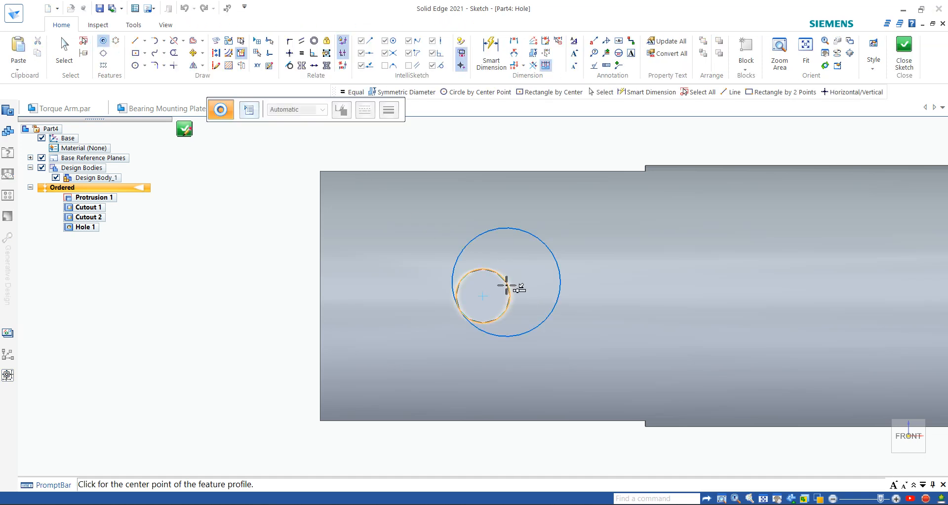
click(491, 300)
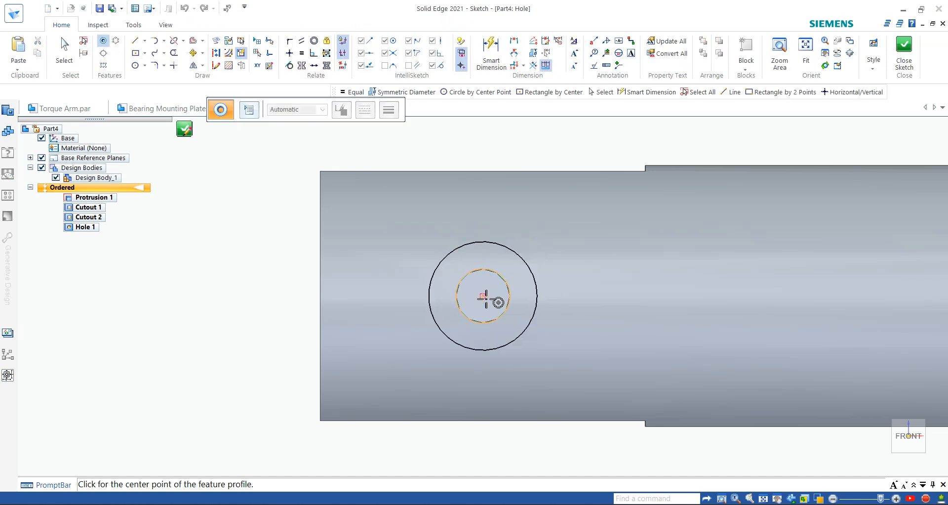
click(904, 50)
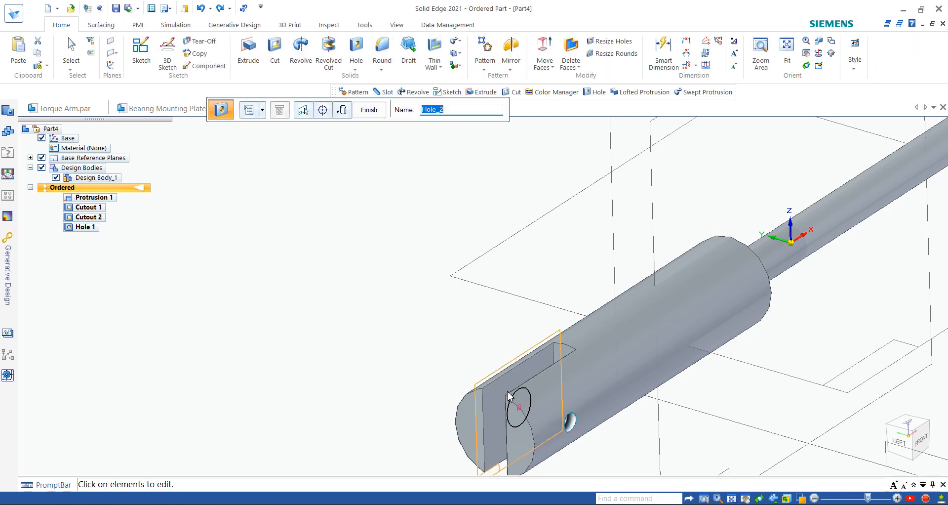
click(250, 111)
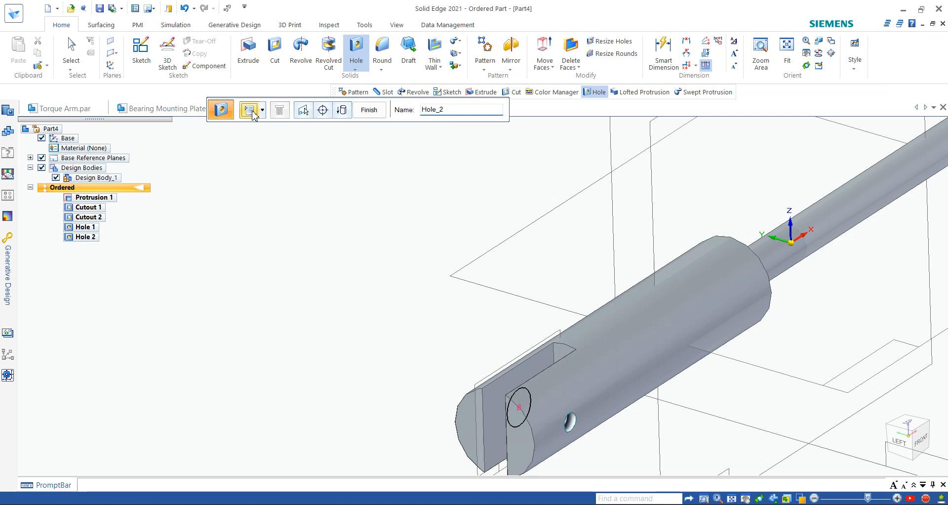
click(249, 112)
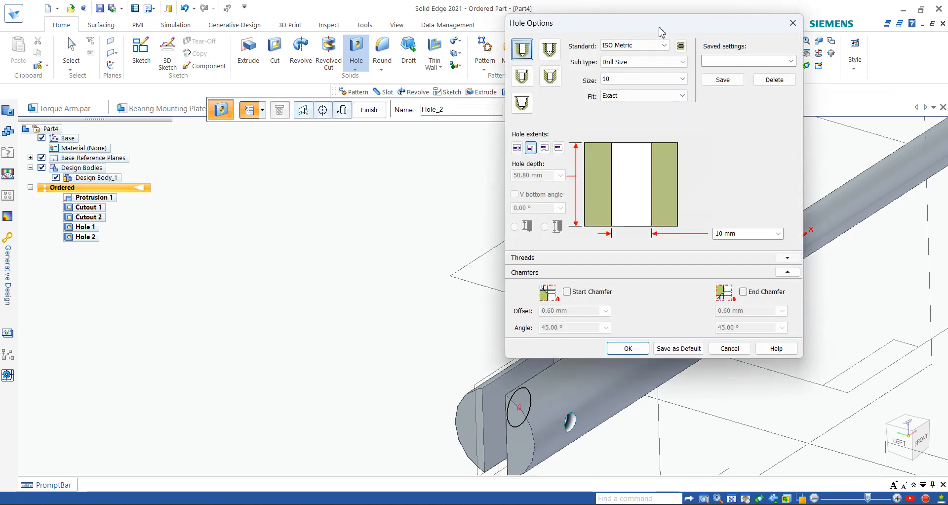
Step: Set the second hole's size to 7 mm and finish Hole 2
click(616, 81)
scroll(644, 155, up, 4)
scroll(642, 153, up, 10)
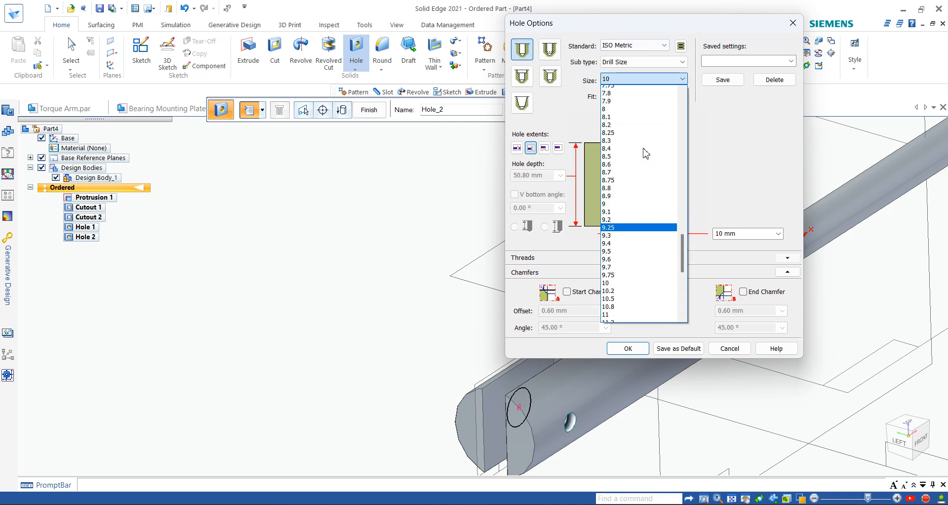
scroll(625, 133, up, 3)
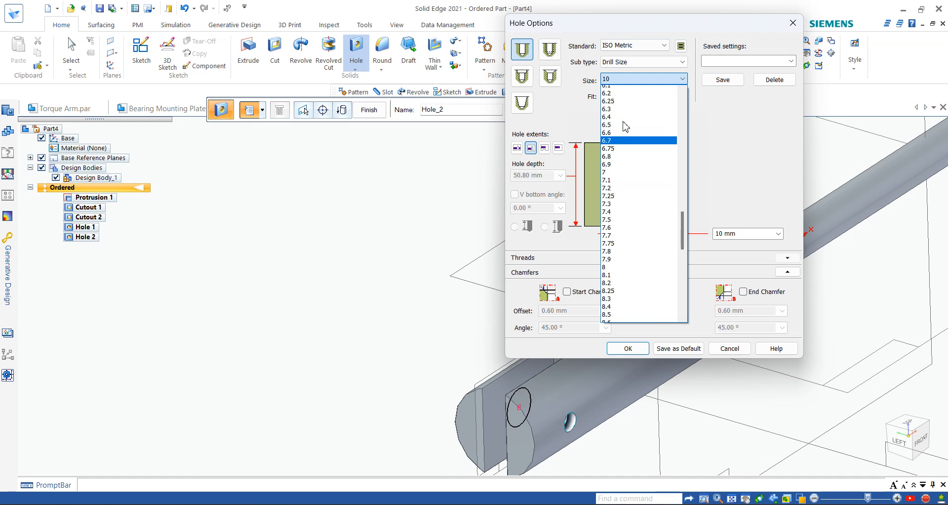
click(624, 221)
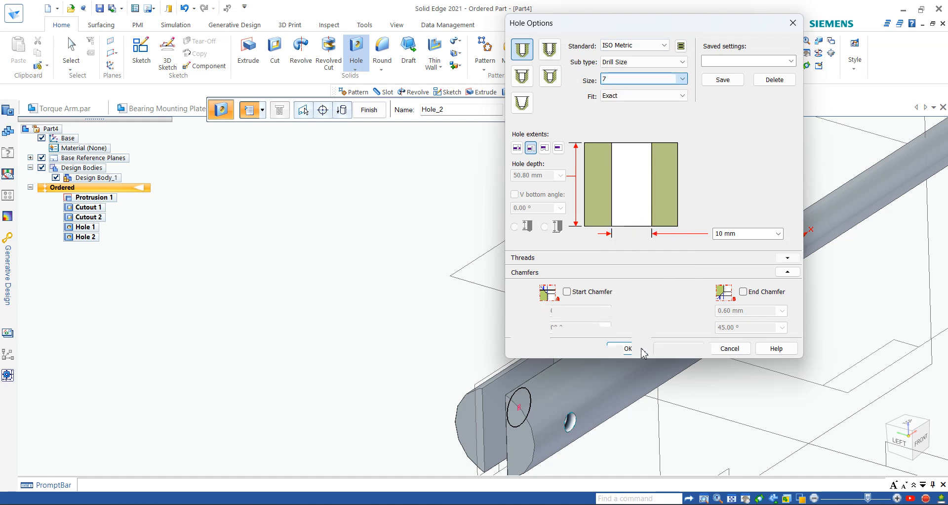
click(644, 349)
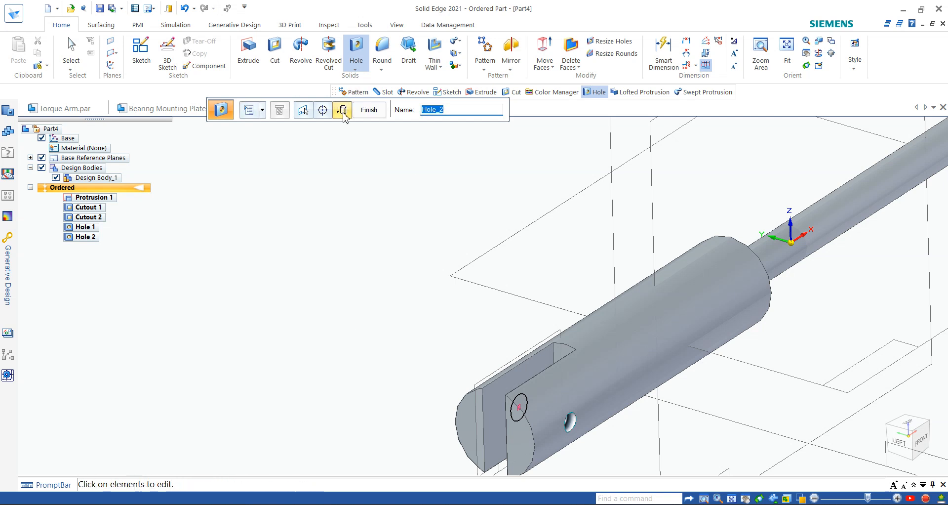
click(369, 110)
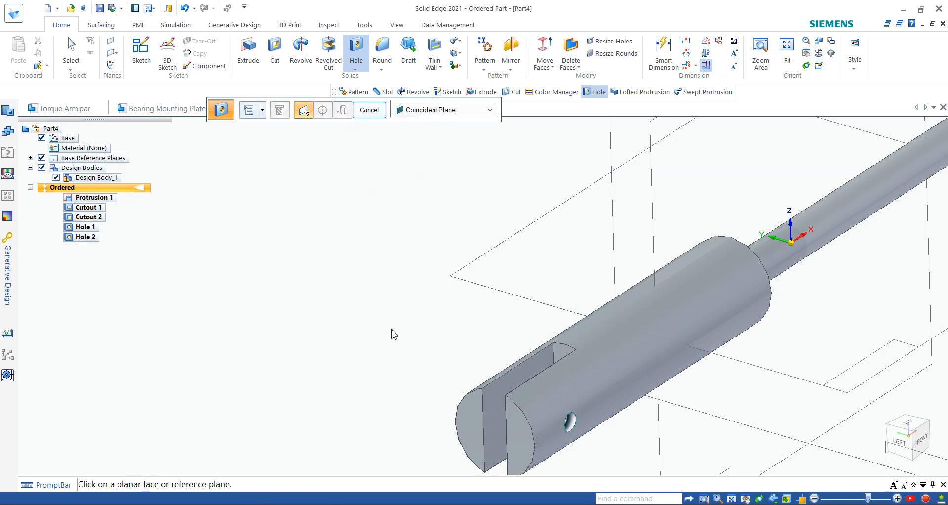
Step: Inspect the part from the Back view, then return to the isometric view
key(Escape)
middle_drag(508, 366, 721, 404)
click(909, 434)
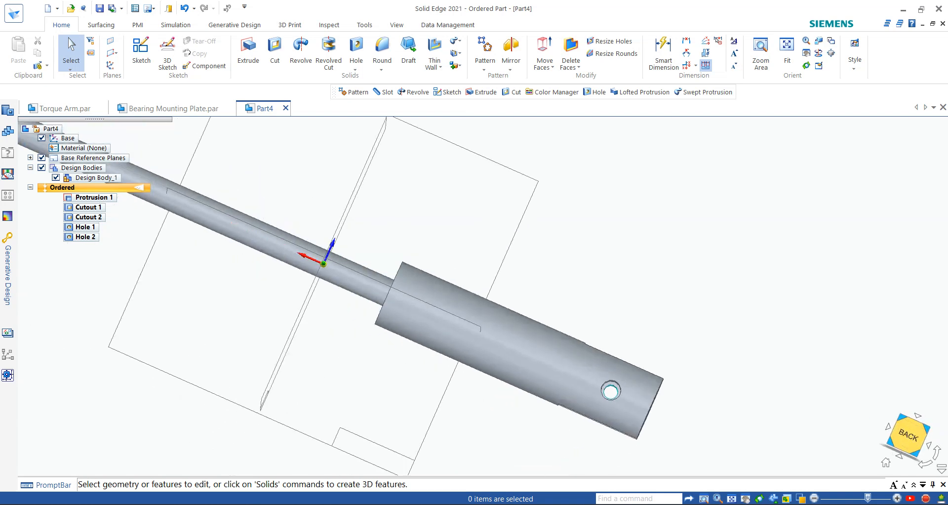
scroll(797, 296, up, 5)
scroll(846, 419, down, 2)
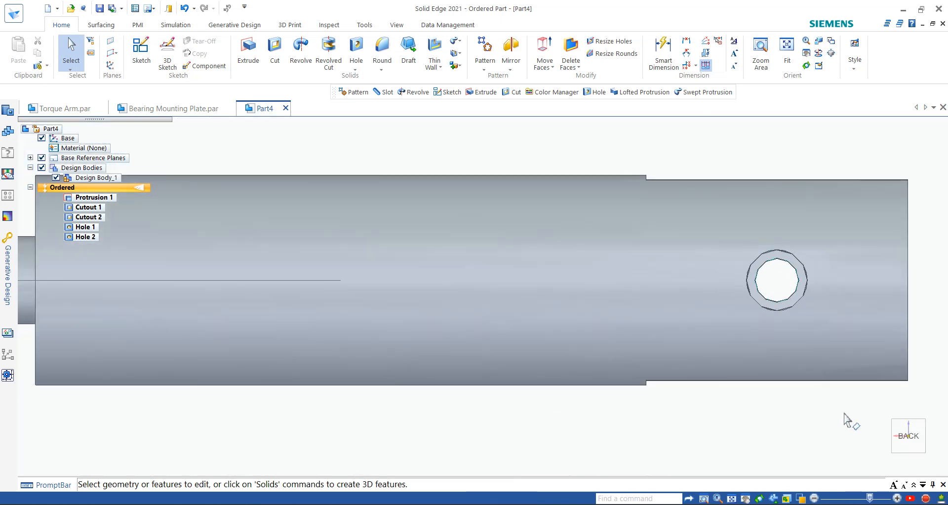
click(899, 457)
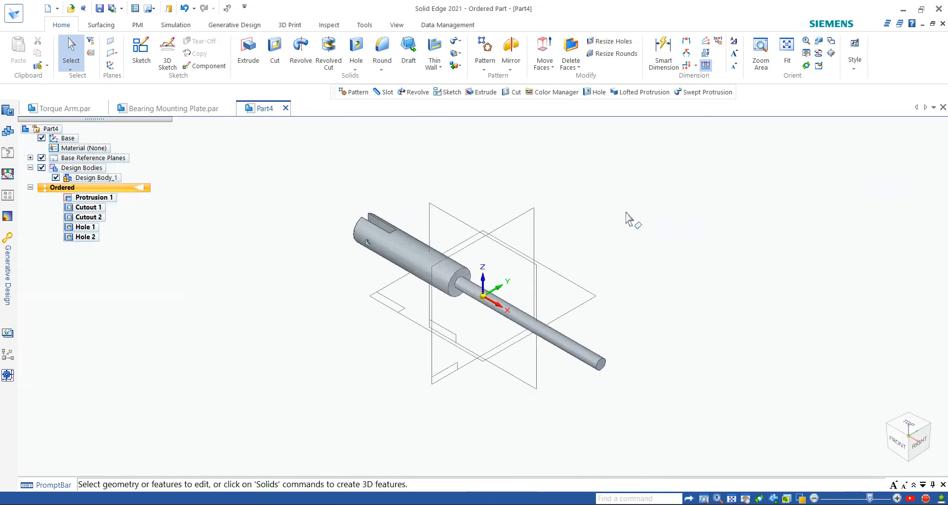
scroll(650, 277, up, 1)
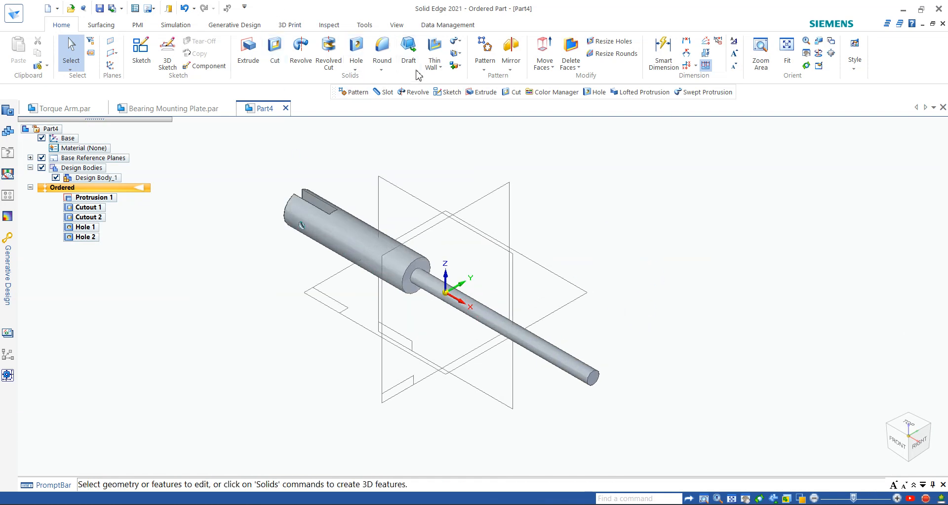
Step: Choose Thread from the Hole menu, check the M10 callout in the PDF, and return to Solid Edge
click(363, 72)
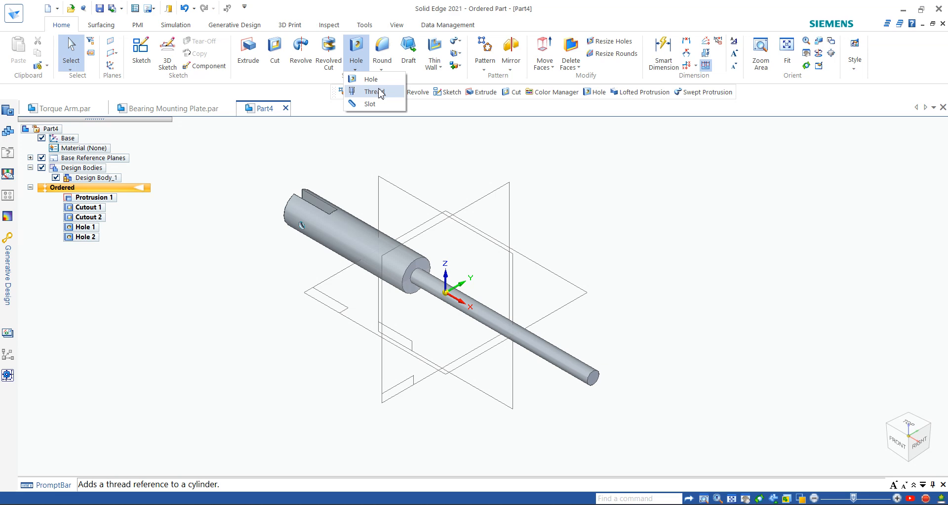
click(454, 239)
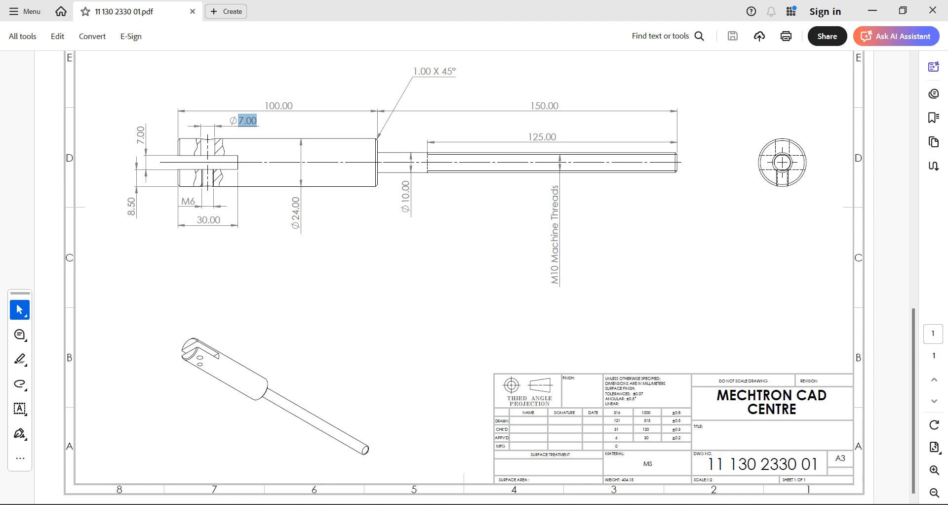
click(679, 504)
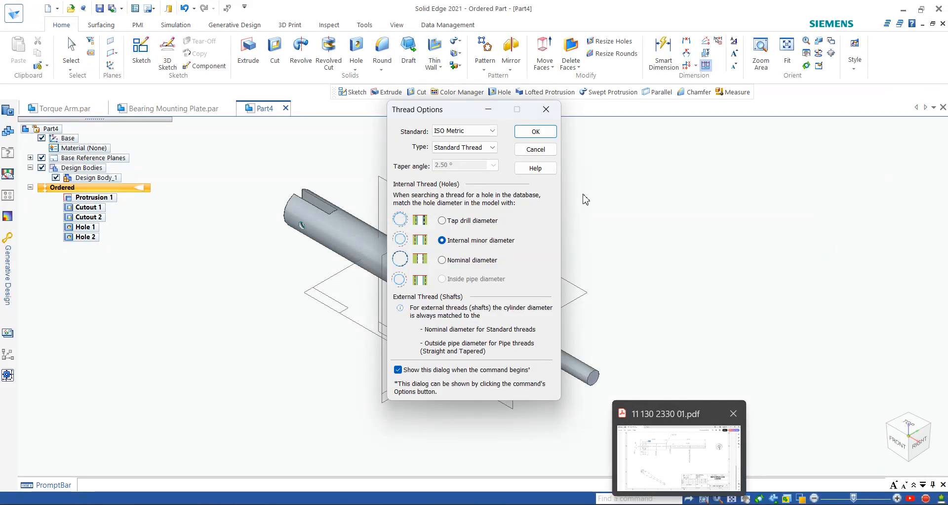
Step: Keep Standard Thread with tap-drill matching in Thread Options and select the thin Ø10 cylinder
click(532, 152)
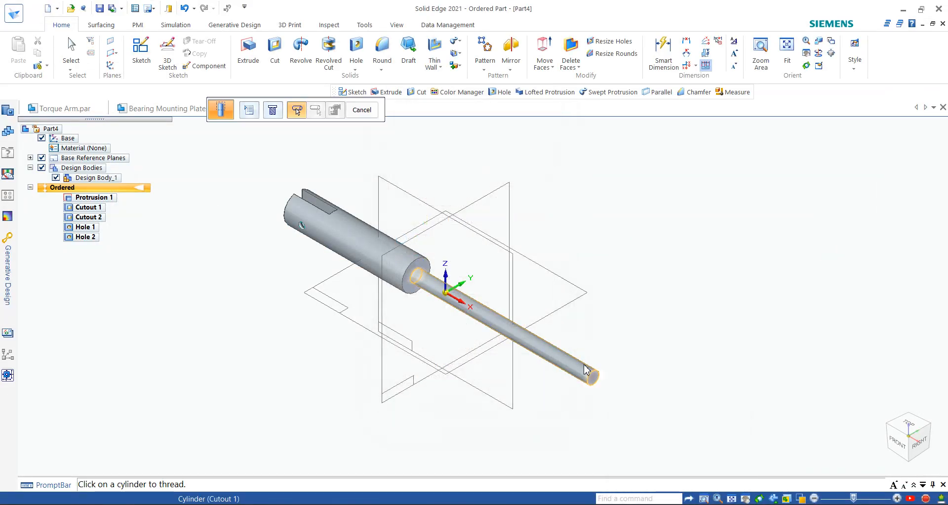
scroll(598, 377, up, 3)
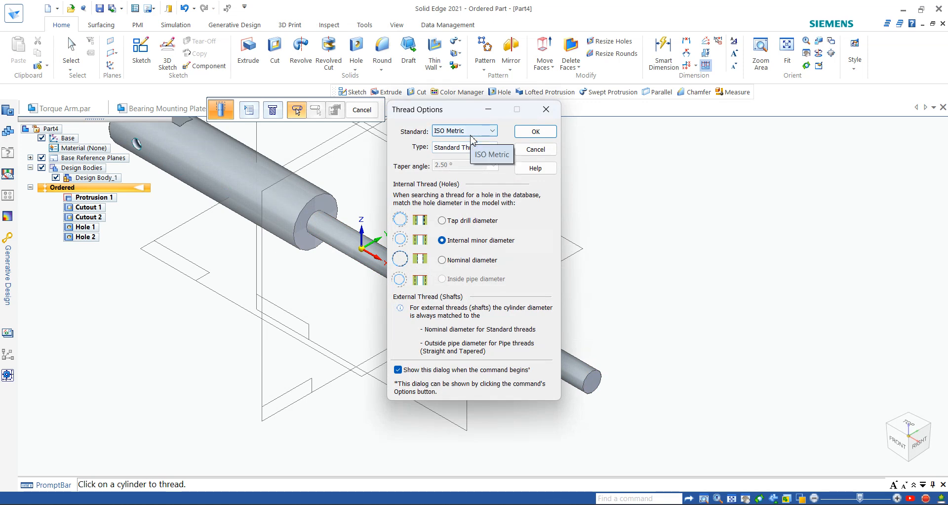
click(478, 148)
click(480, 156)
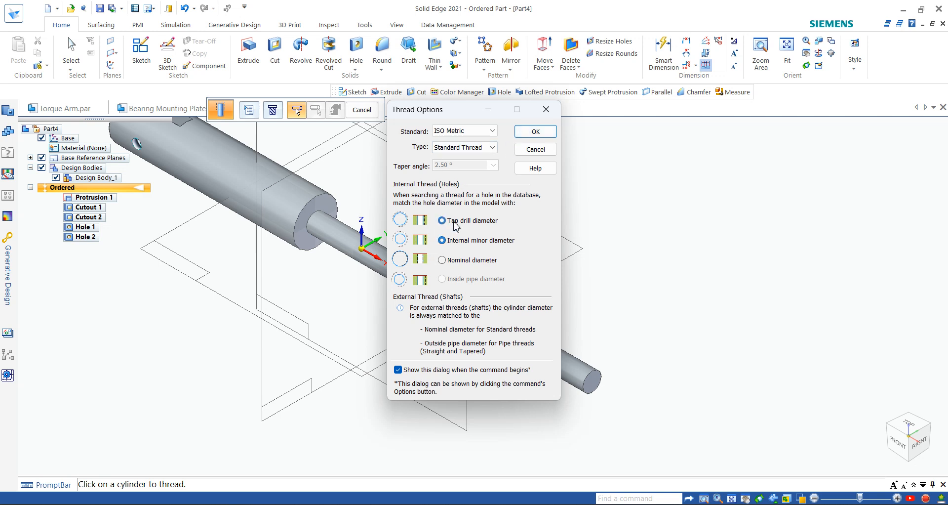
click(455, 223)
click(535, 131)
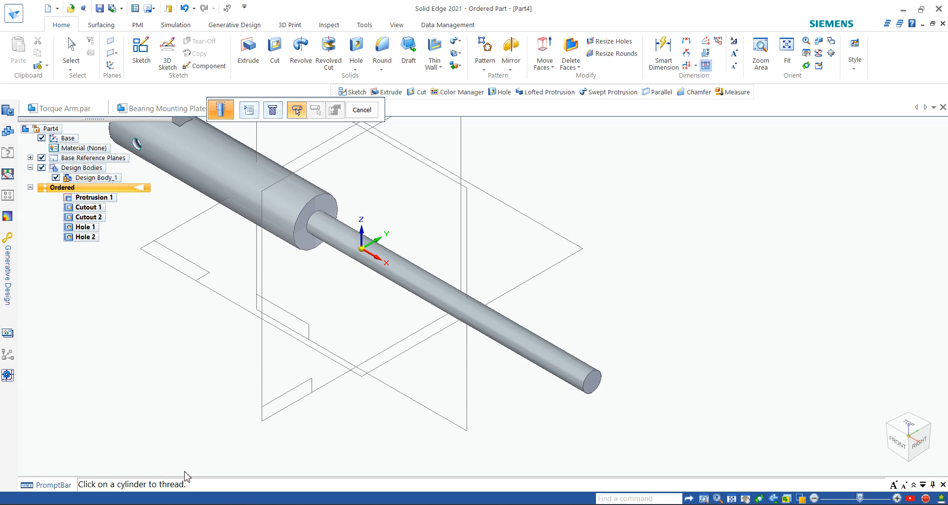
click(566, 368)
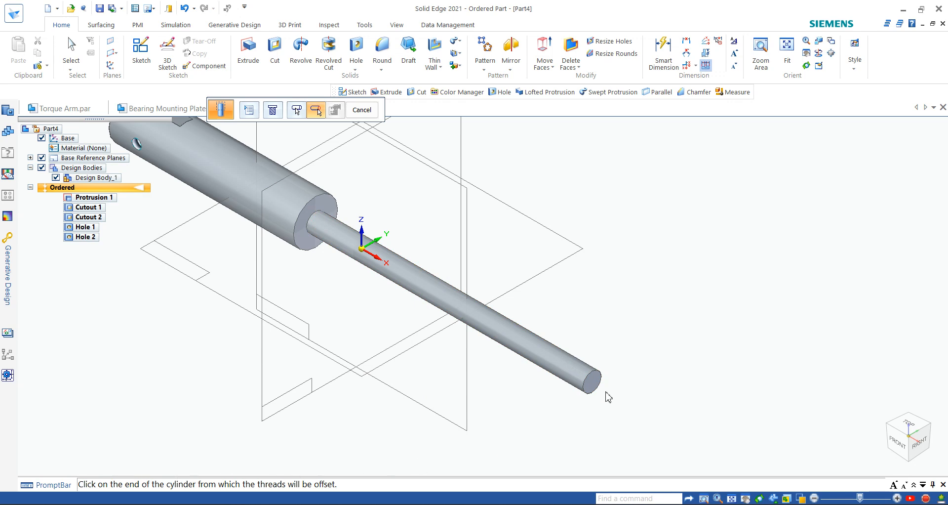
Step: Pick the thin end, set depth to cylinder extent and size M10, and finish Thread 1
click(592, 377)
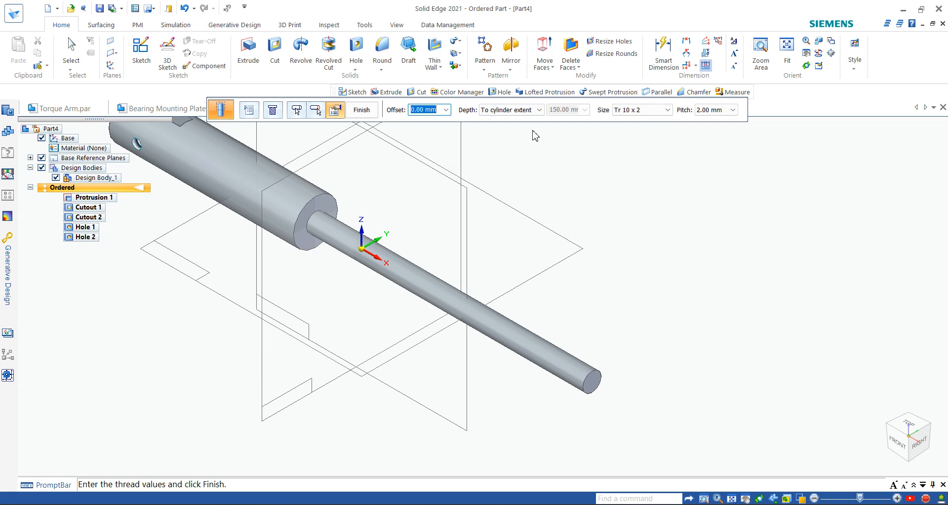
click(531, 111)
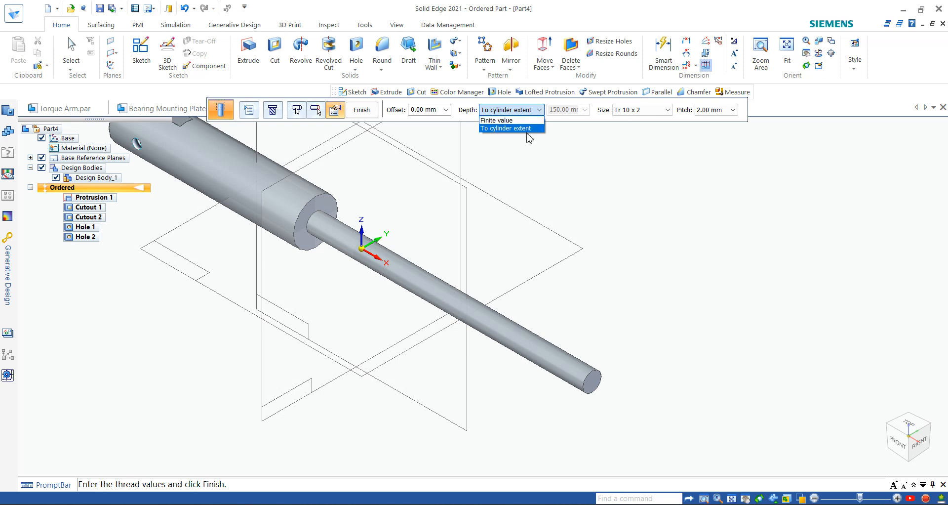
click(527, 129)
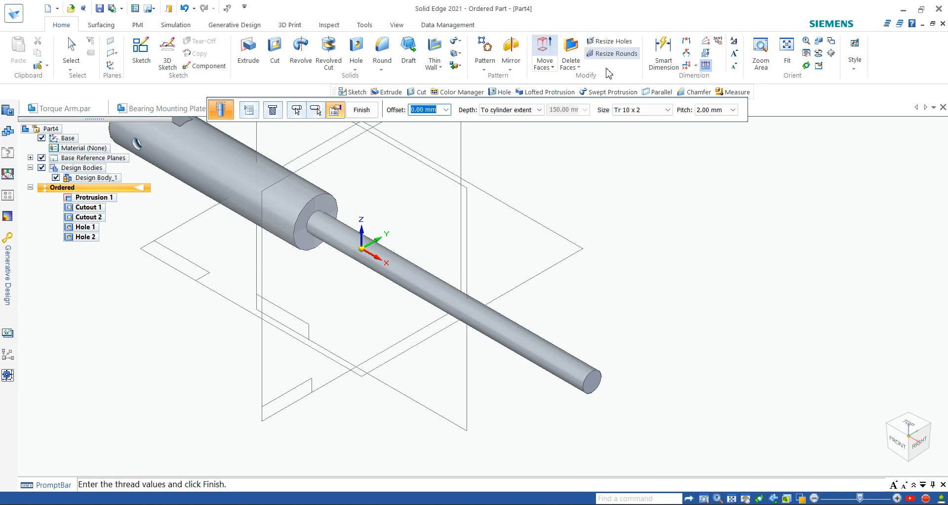
click(642, 113)
click(637, 129)
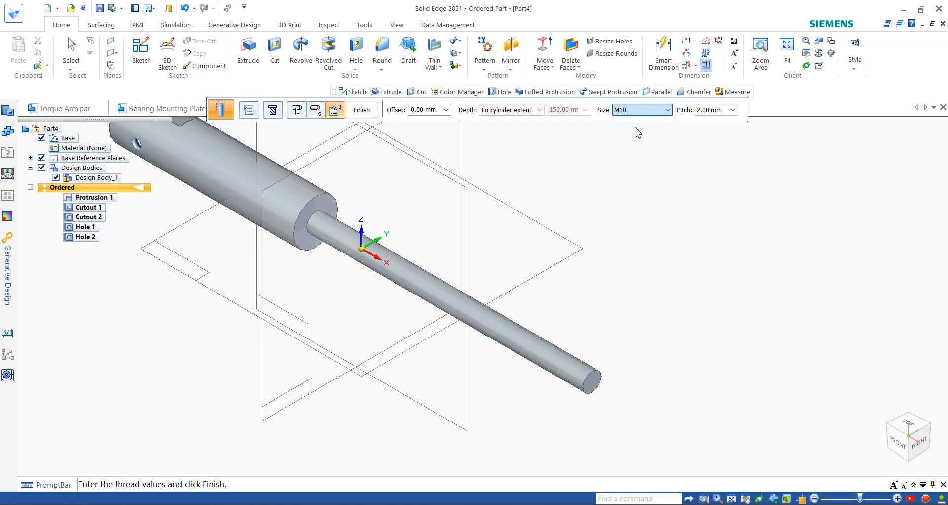
click(642, 110)
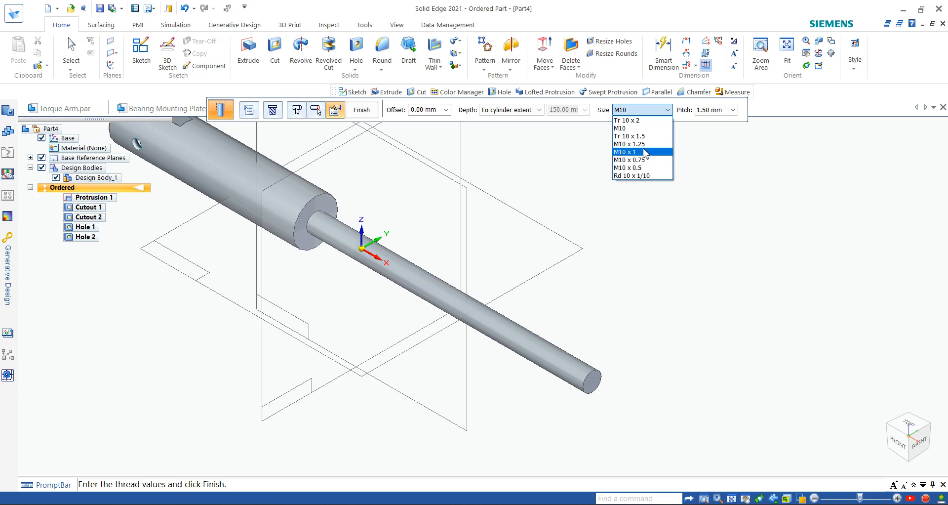
click(639, 127)
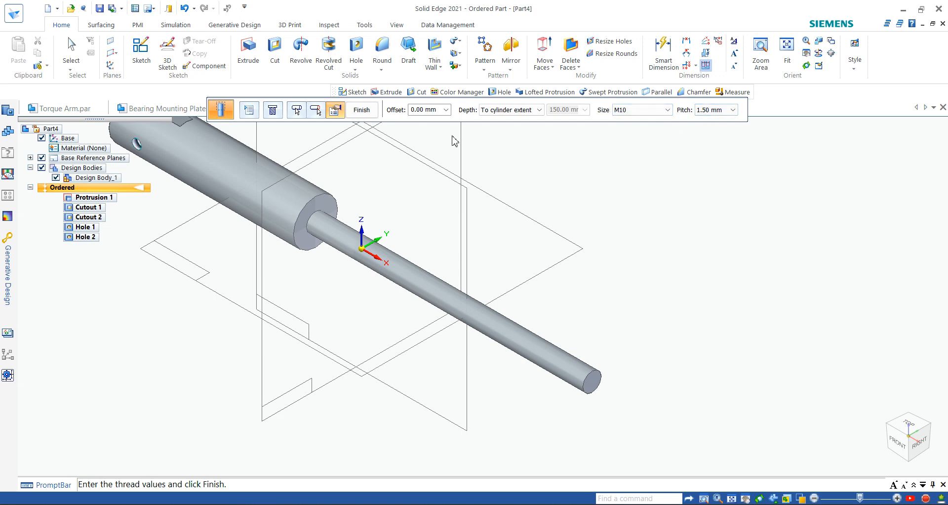
click(363, 110)
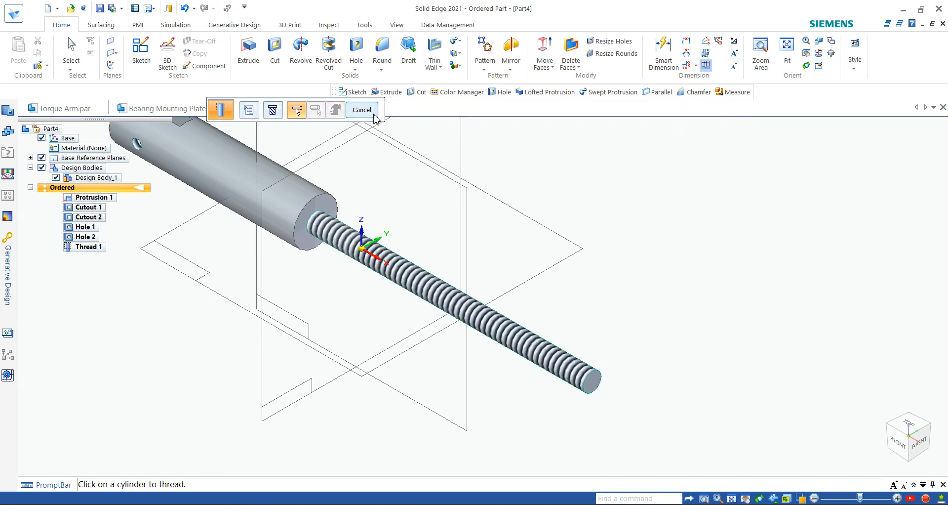
Step: Exit the Thread command, review the PDF drawing, and switch back to Part4
click(362, 110)
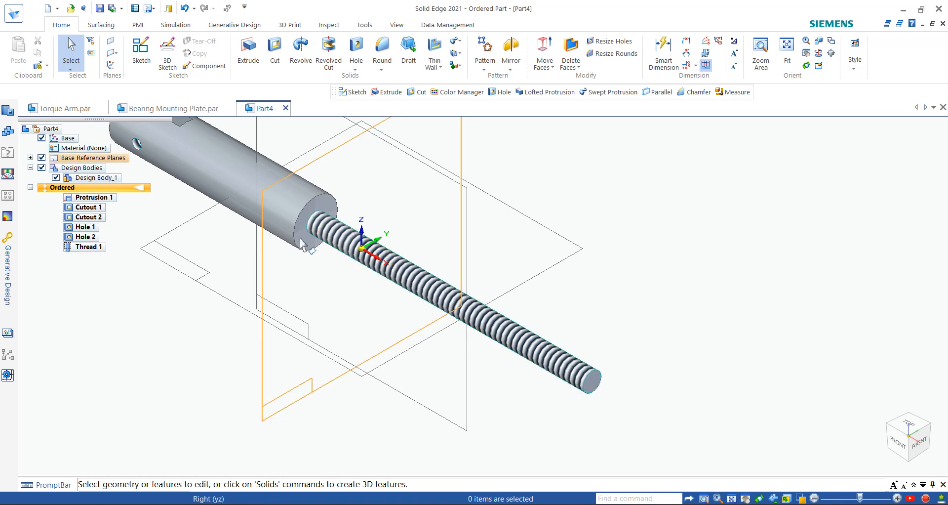
click(680, 501)
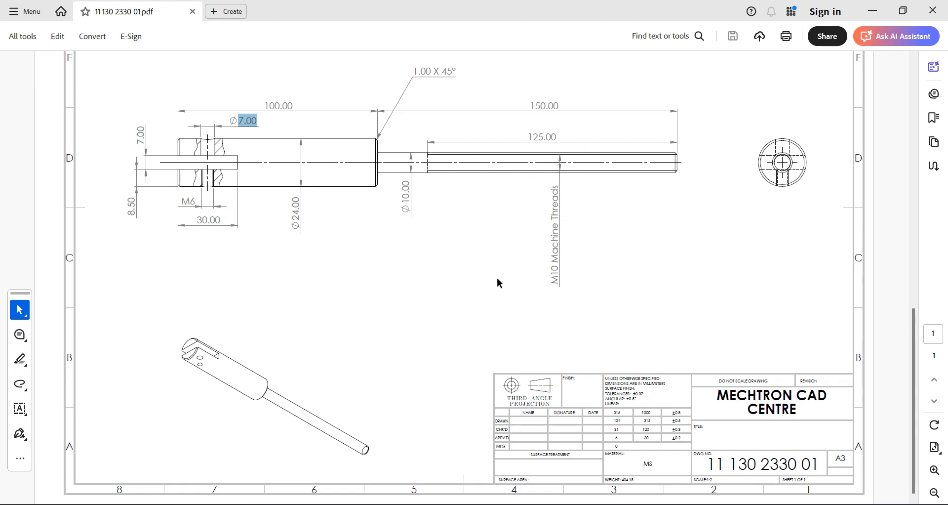
mouse_move(652, 502)
click(652, 452)
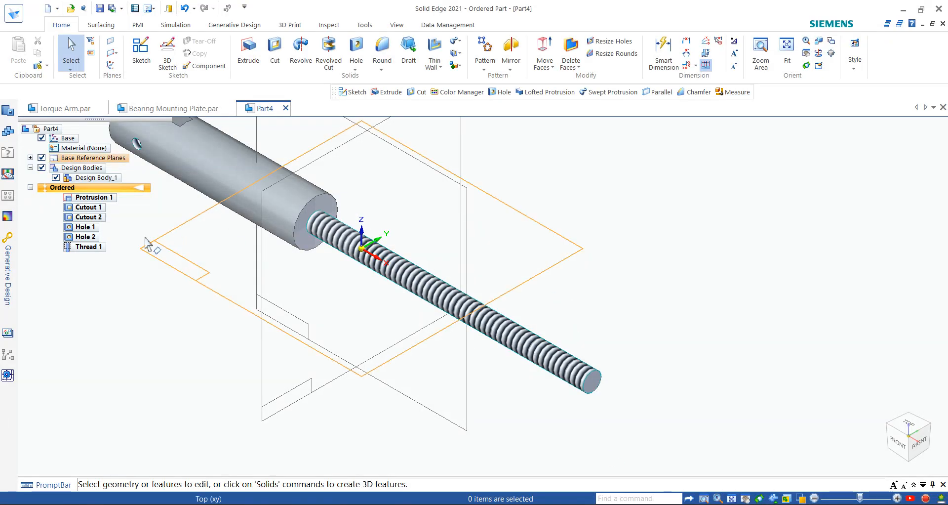
Step: Edit Thread 1 so its depth is a finite 125 mm rather than the full cylinder length
click(97, 250)
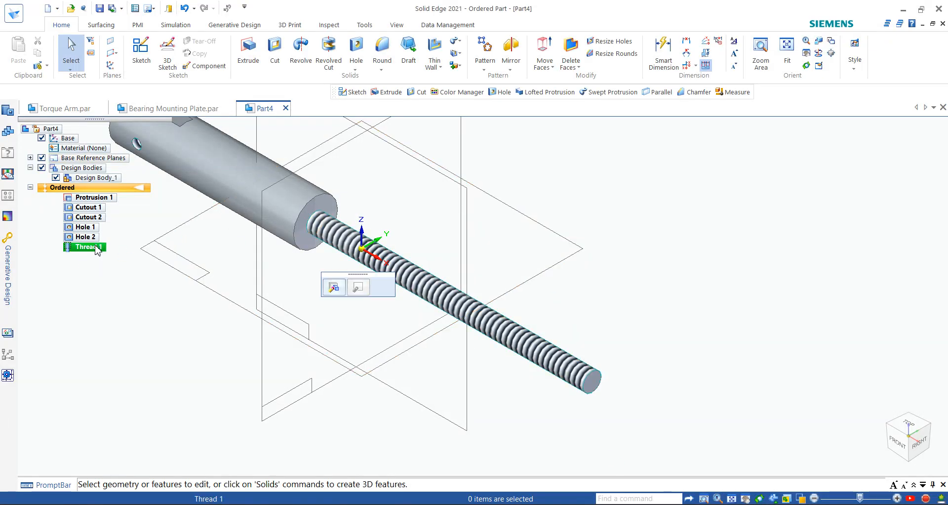
click(335, 288)
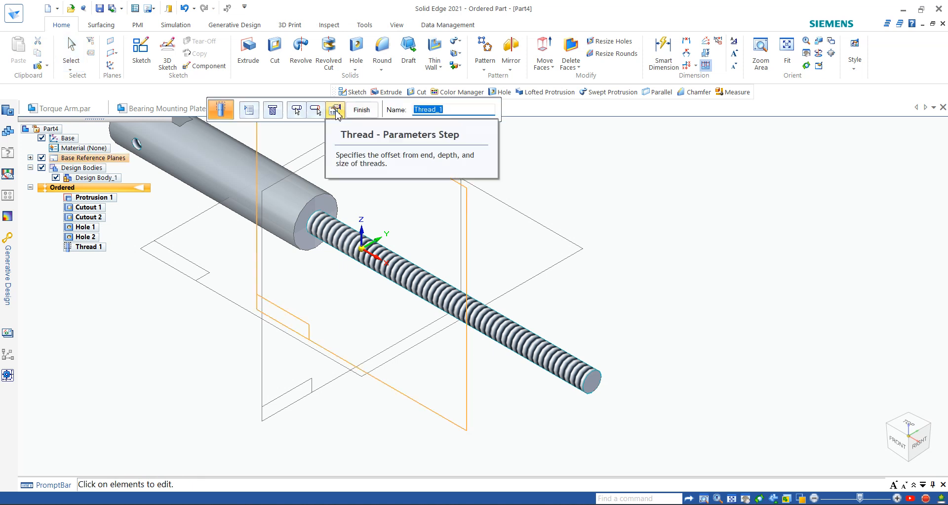
click(336, 115)
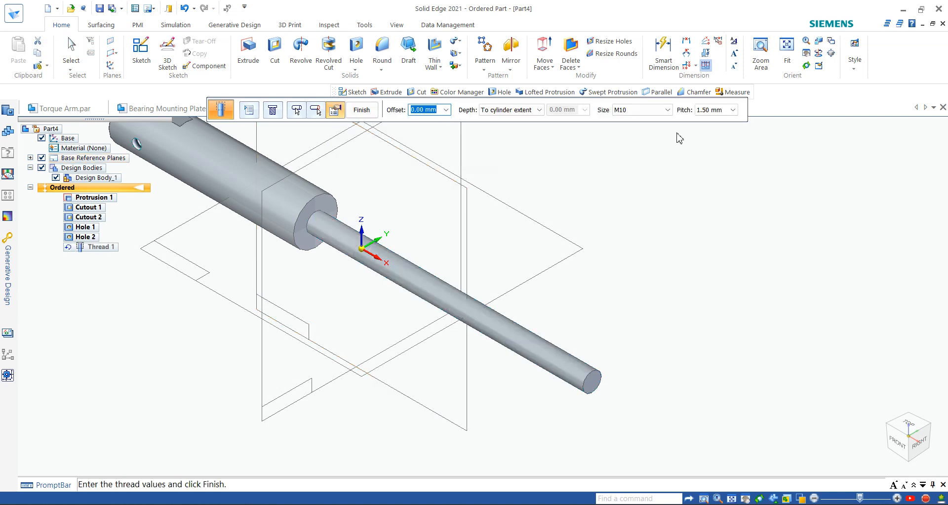
click(535, 113)
click(527, 120)
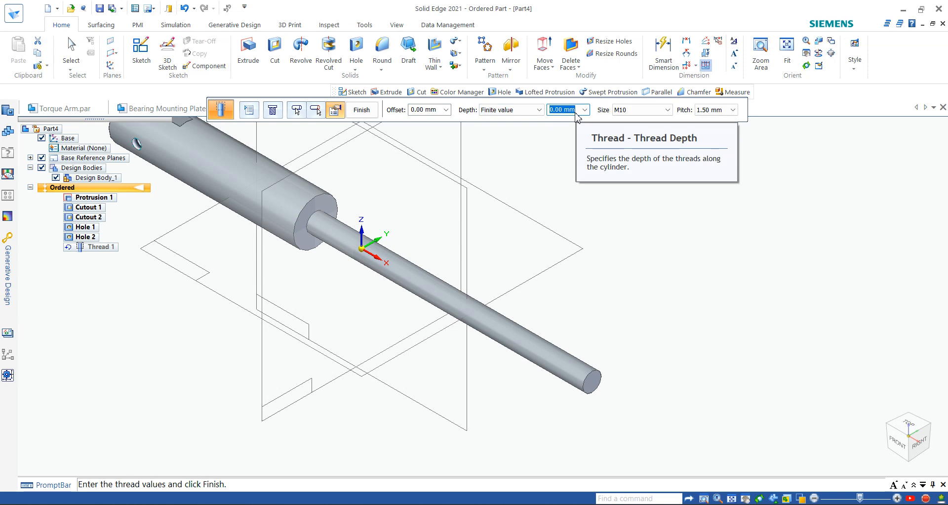
text(125)
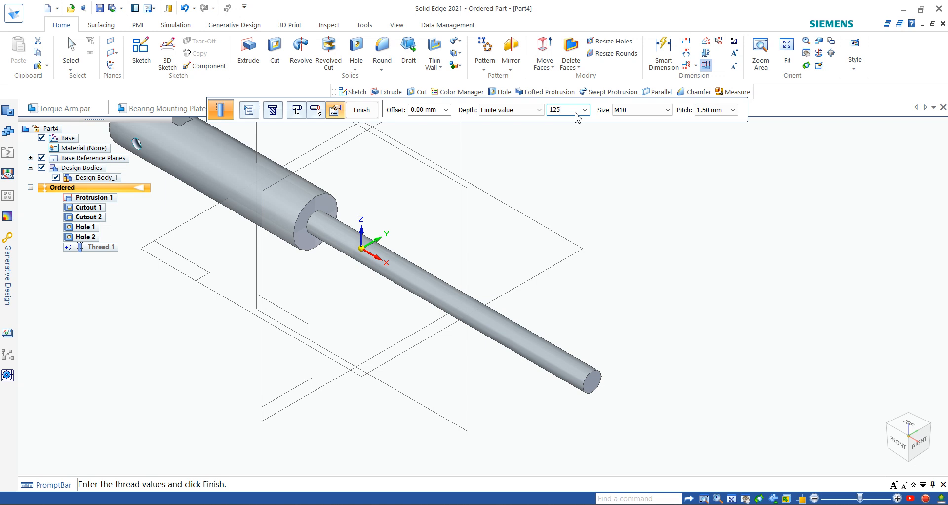
key(Return)
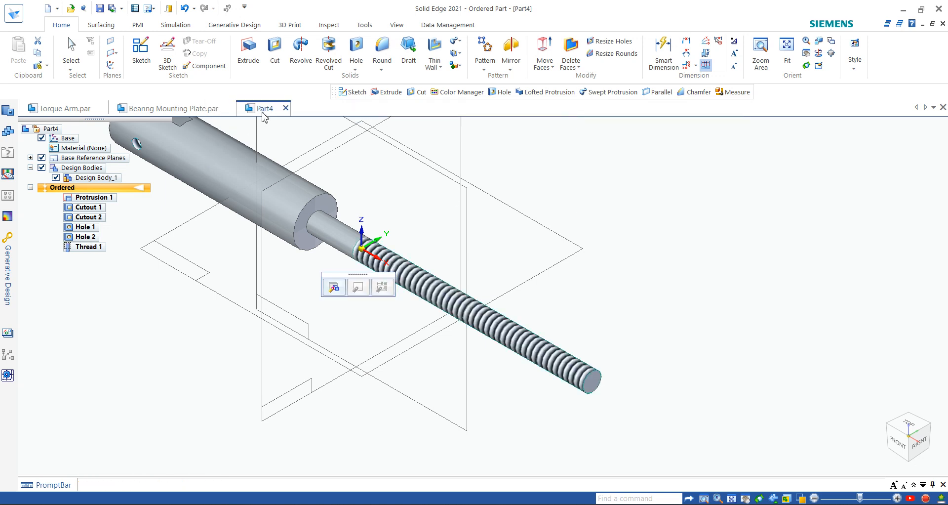
Step: Turn off Base Reference Planes and the Base coordinate system in PathFinder, then fit the shaft to the view
click(641, 214)
scroll(519, 252, down, 3)
scroll(497, 252, up, 2)
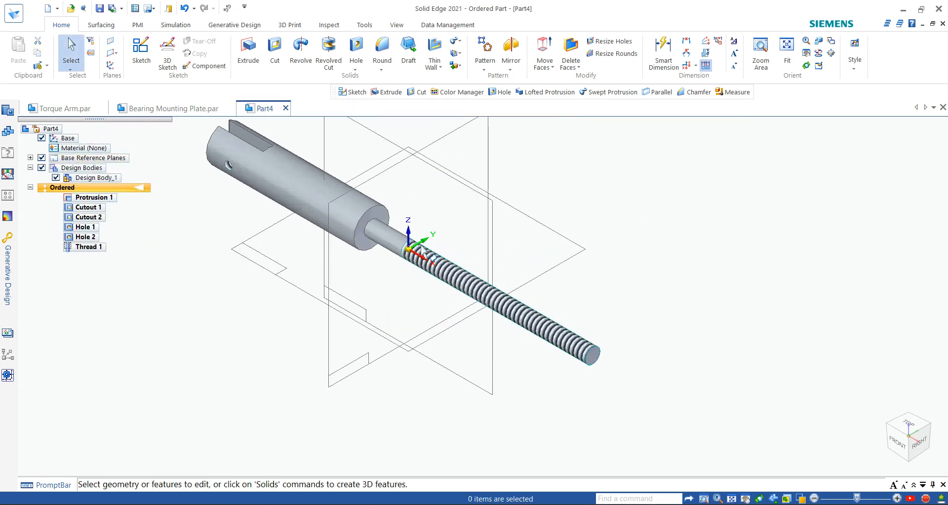
scroll(420, 261, down, 2)
scroll(405, 232, up, 3)
scroll(543, 361, down, 2)
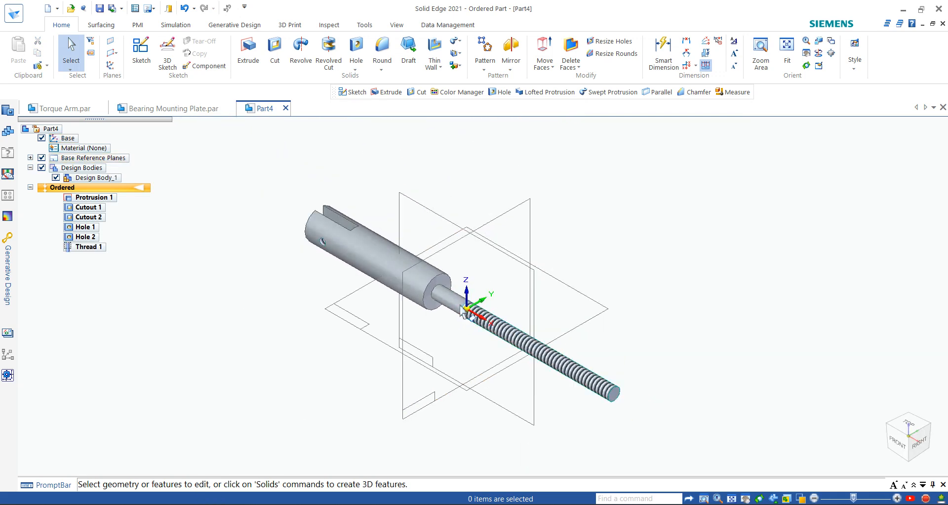
scroll(489, 330, up, 1)
scroll(500, 324, up, 1)
scroll(529, 337, down, 1)
scroll(610, 390, up, 1)
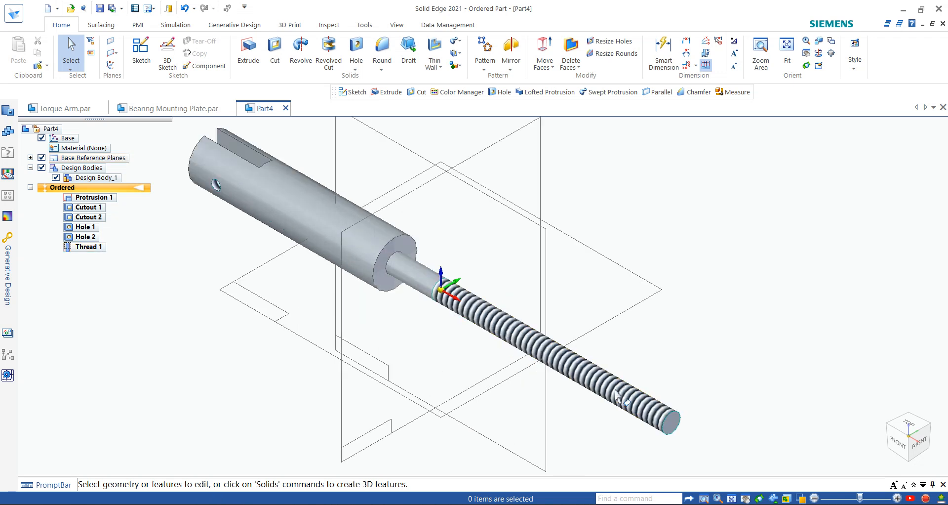
scroll(610, 391, down, 1)
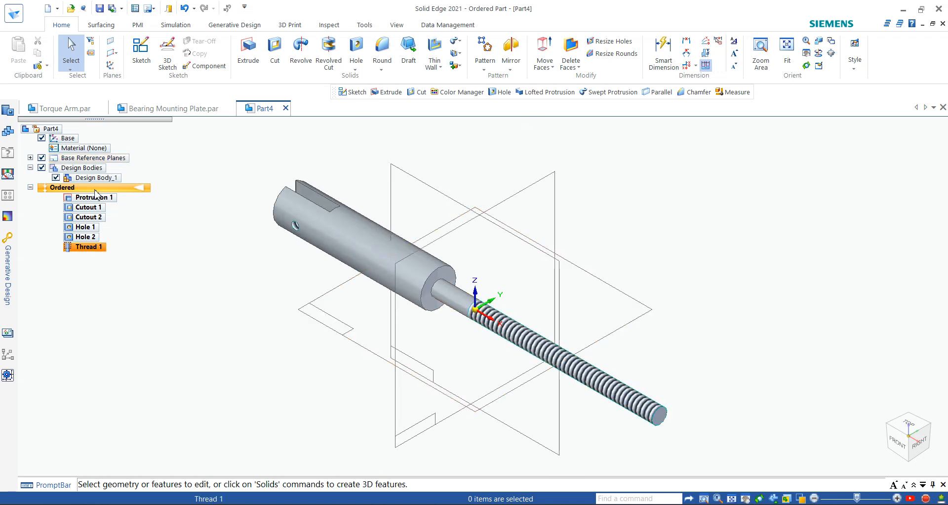
click(42, 158)
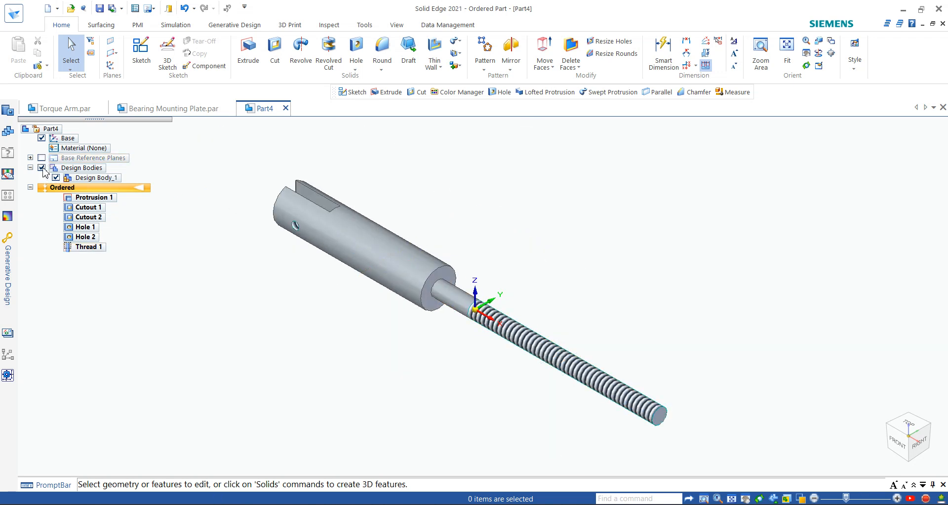
click(42, 139)
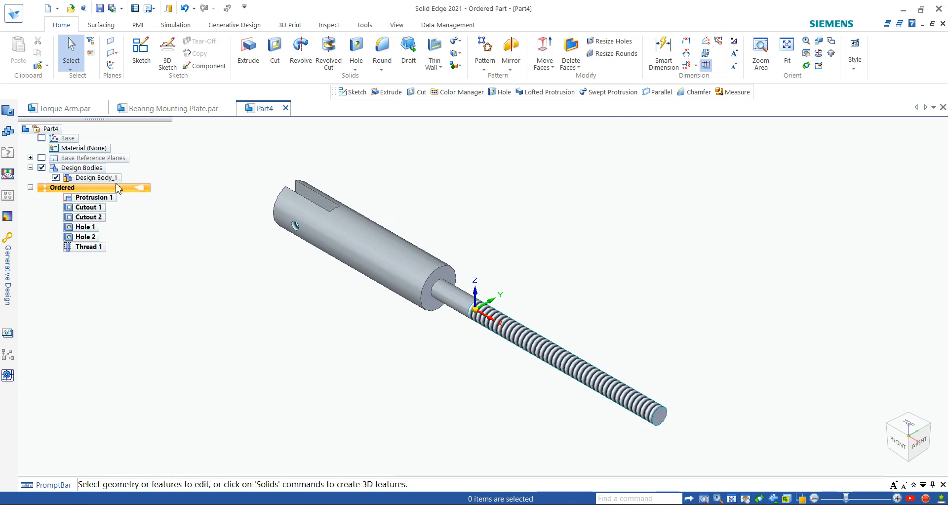
middle_click(200, 225)
middle_click(200, 225)
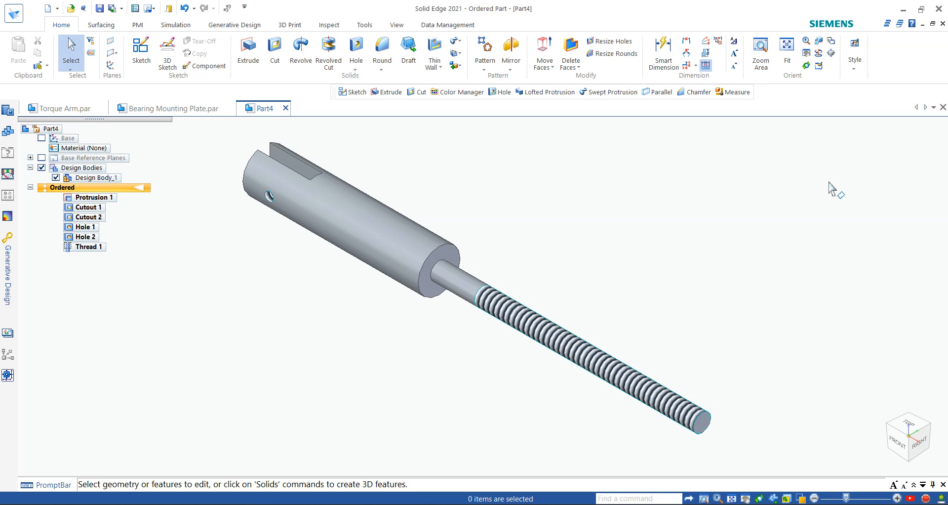